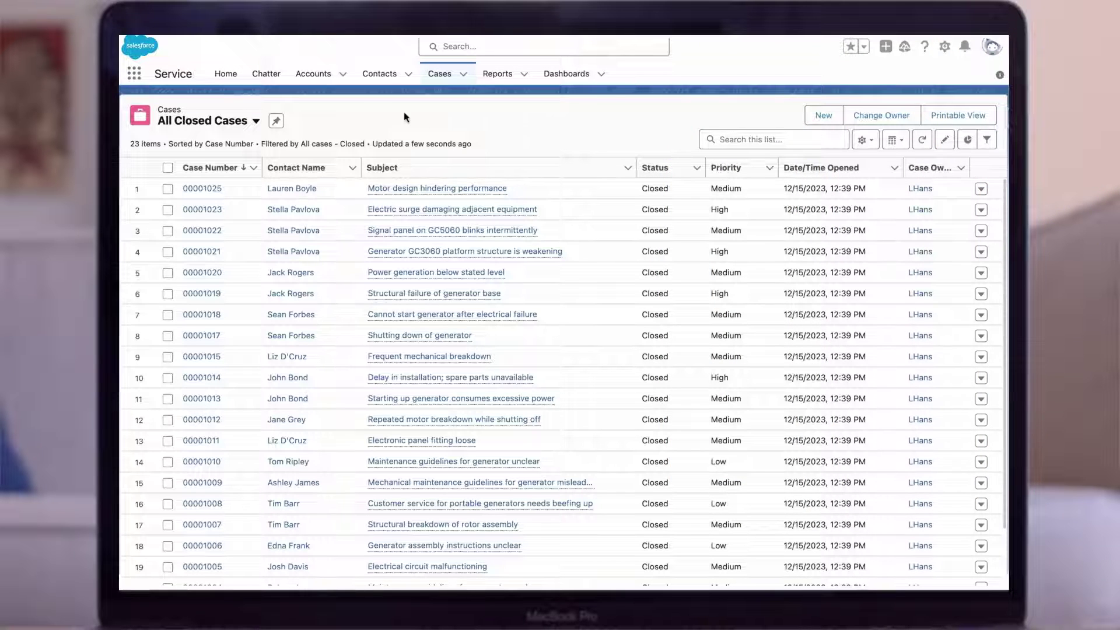
# Search the App Launcher for 'setup' and open the Salesforce Scheduler Setup app
pyautogui.click(128, 79)
pyautogui.write('setup')
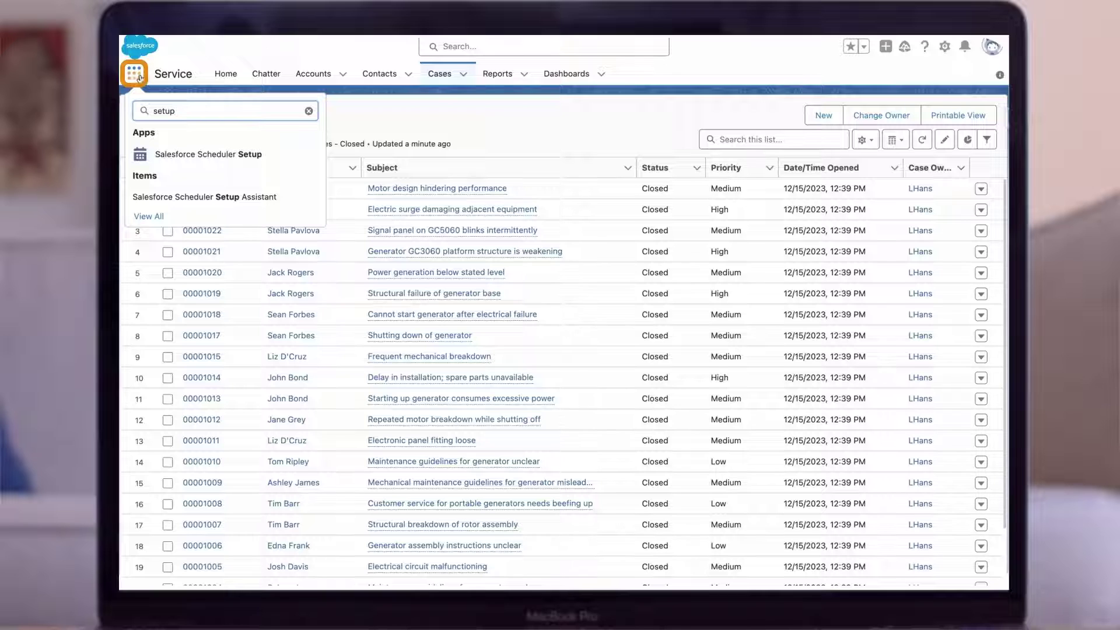
pyautogui.click(185, 157)
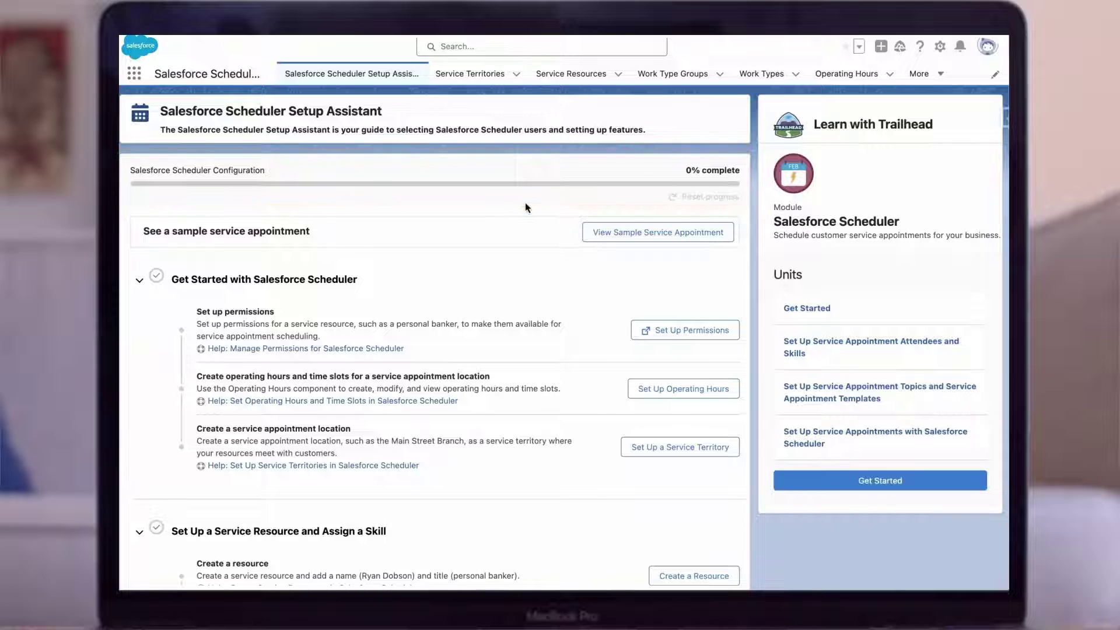
# Start the sample appointment, keeping the sample resource, default theme, At Branch type and territory
pyautogui.click(667, 233)
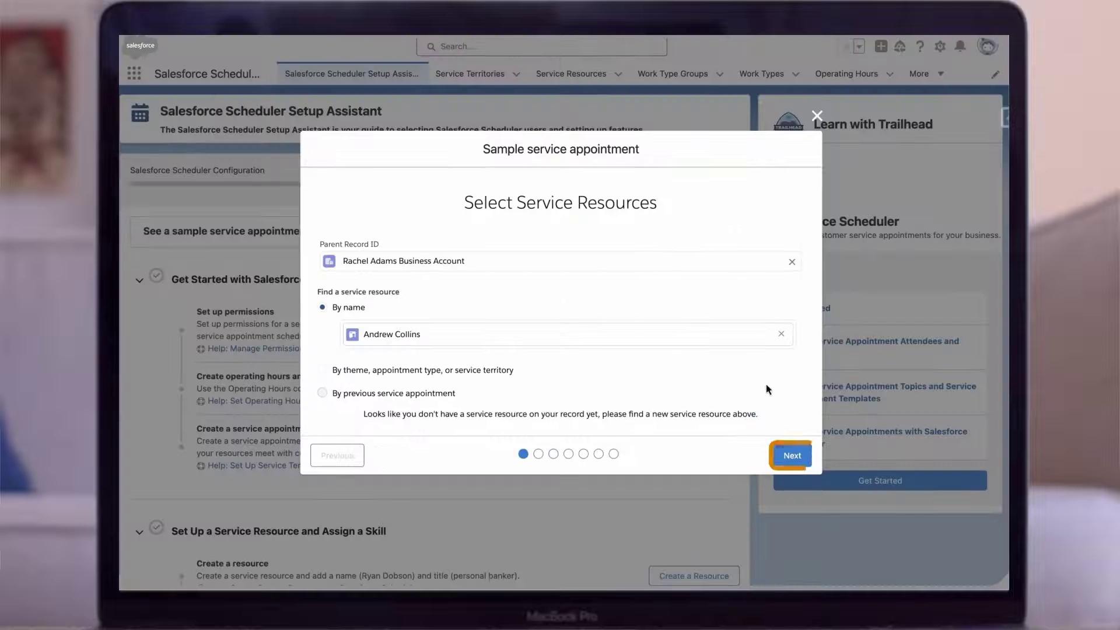
pyautogui.click(798, 448)
pyautogui.click(797, 443)
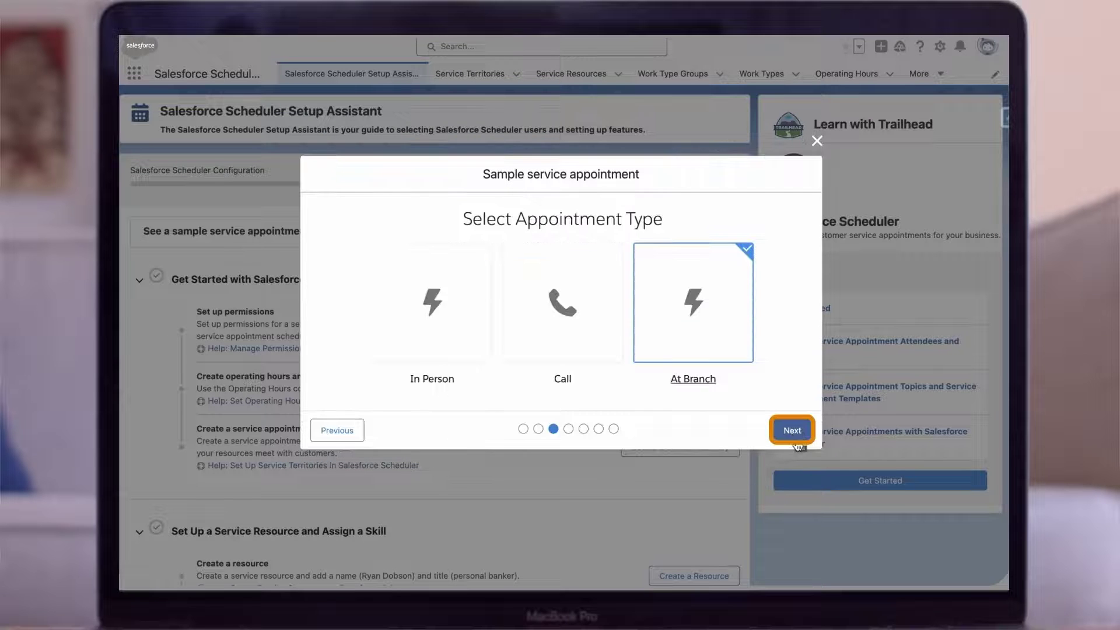
pyautogui.click(794, 432)
pyautogui.click(794, 429)
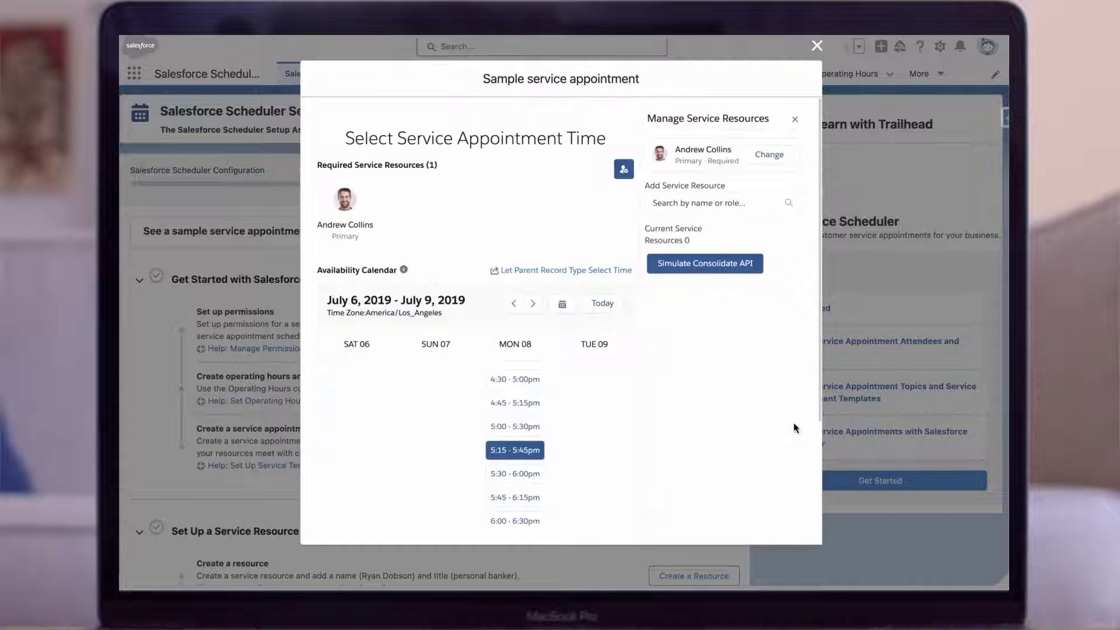
# Pick the 5:15–5:45 pm slot on Jul 8, 2019, accept the review, and finish
pyautogui.scroll(-3, 795, 430)
pyautogui.click(794, 525)
pyautogui.scroll(-3, 780, 474)
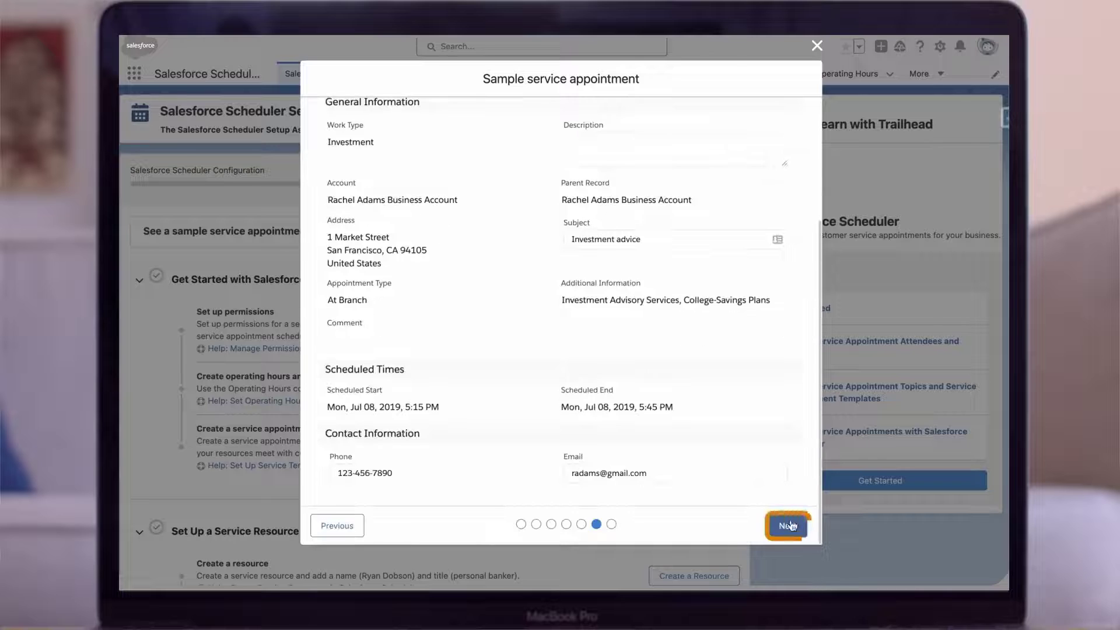
pyautogui.click(788, 522)
pyautogui.click(787, 427)
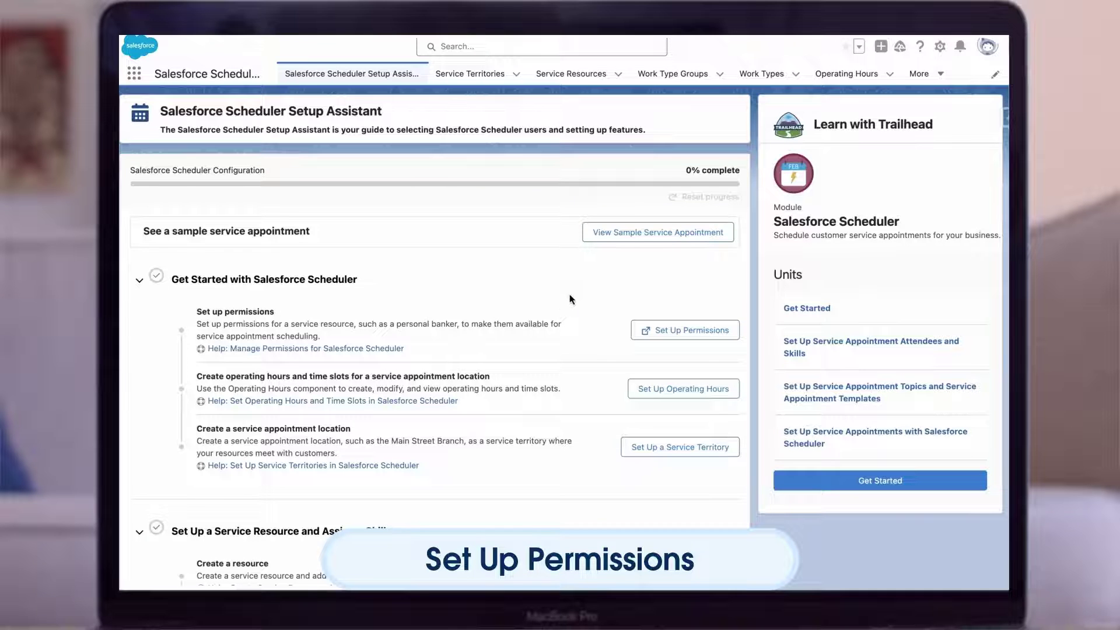
# Save a 'Scheduler Bookable Resource' permission set licensed for Salesforce Scheduler
pyautogui.click(659, 331)
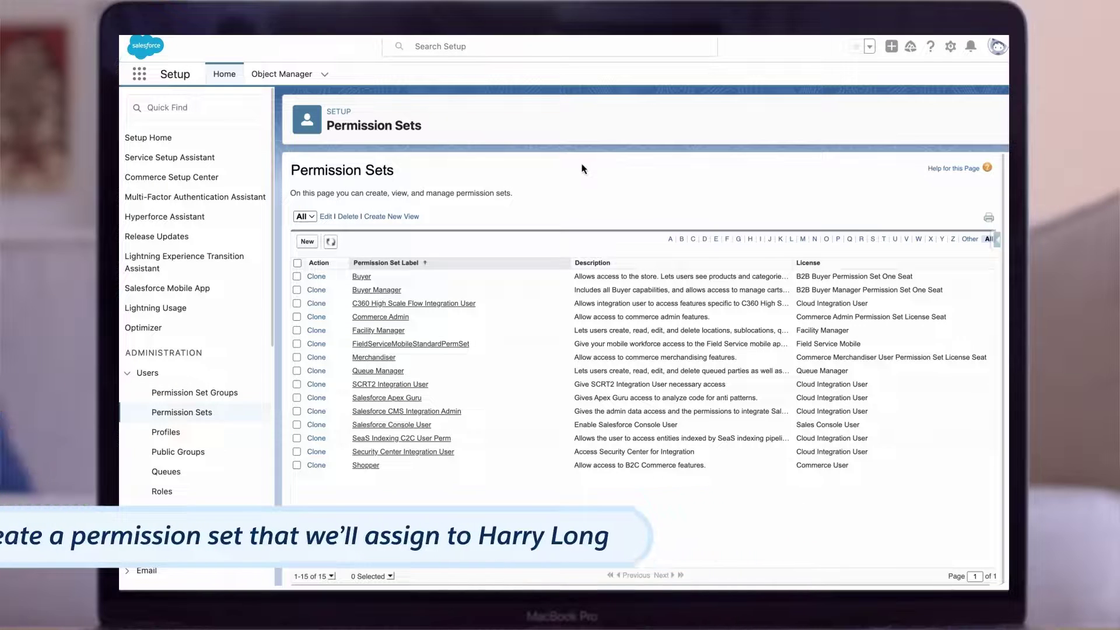
pyautogui.click(314, 242)
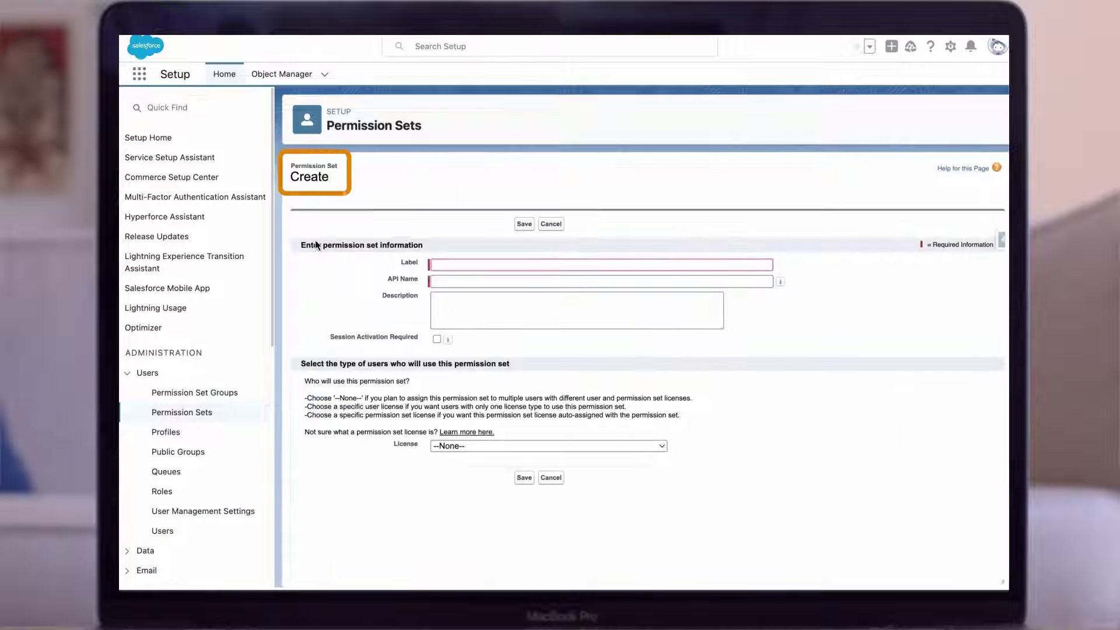
pyautogui.write('Scheduler Bookable Resource')
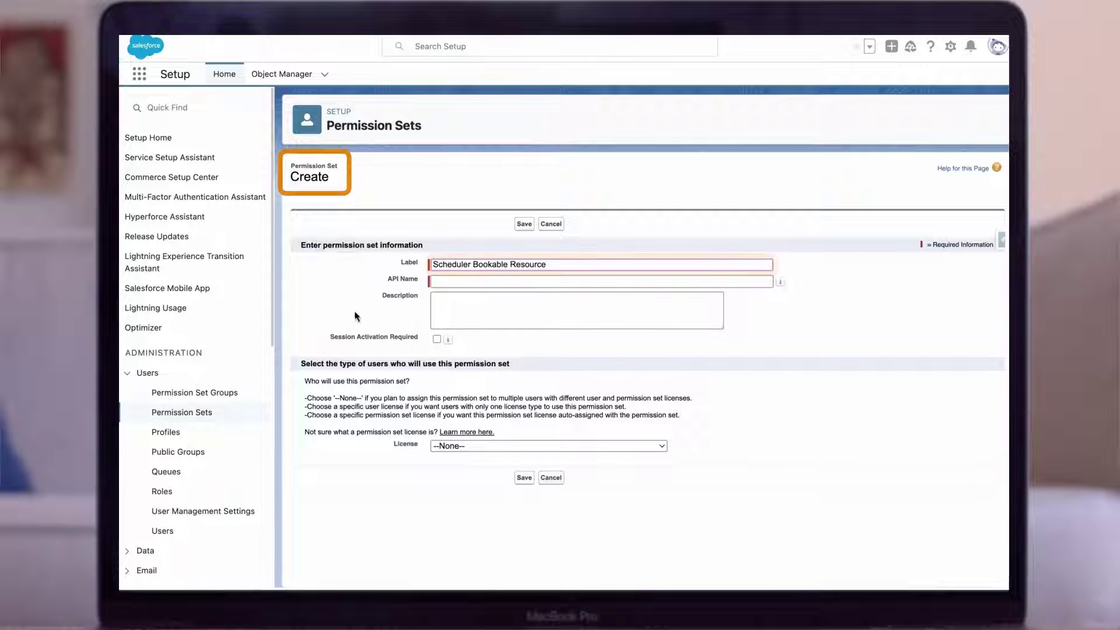
pyautogui.click(521, 454)
pyautogui.click(520, 448)
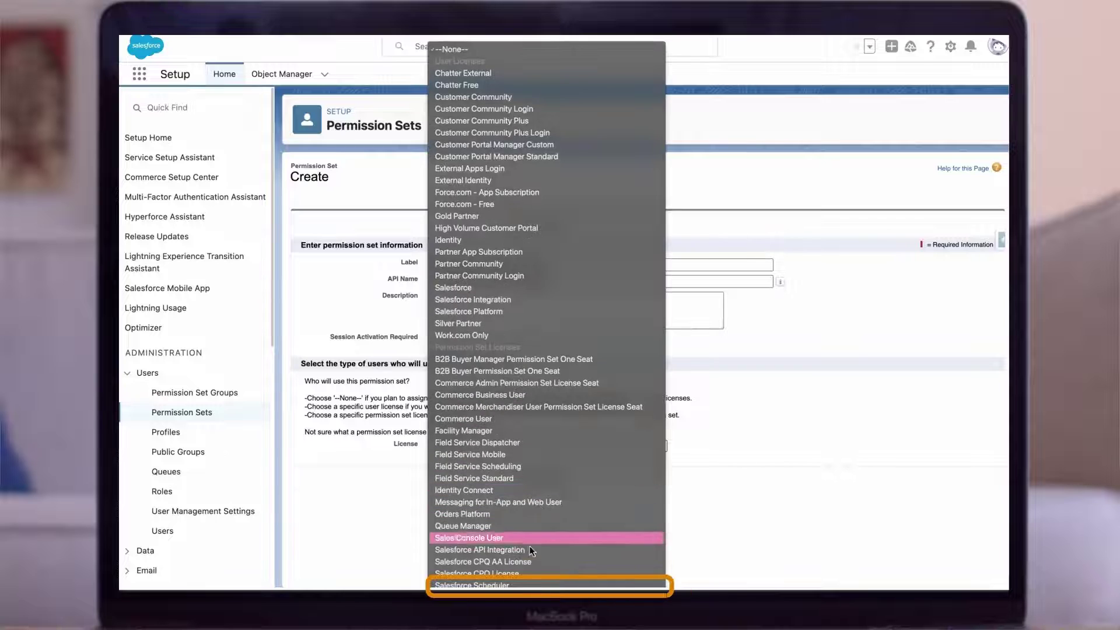
pyautogui.click(525, 584)
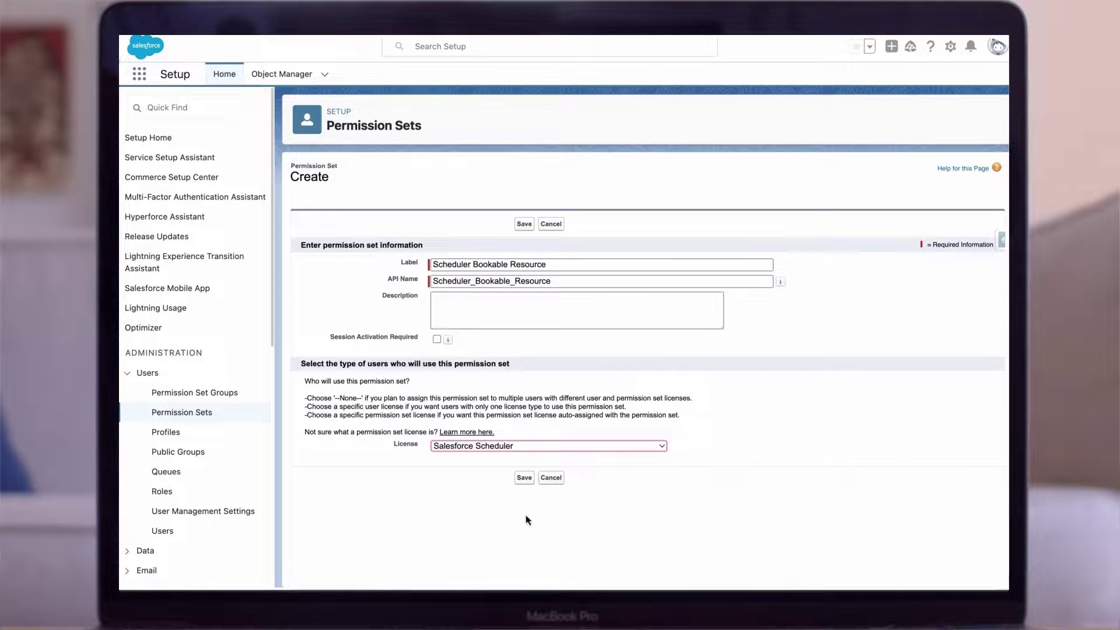
pyautogui.click(525, 478)
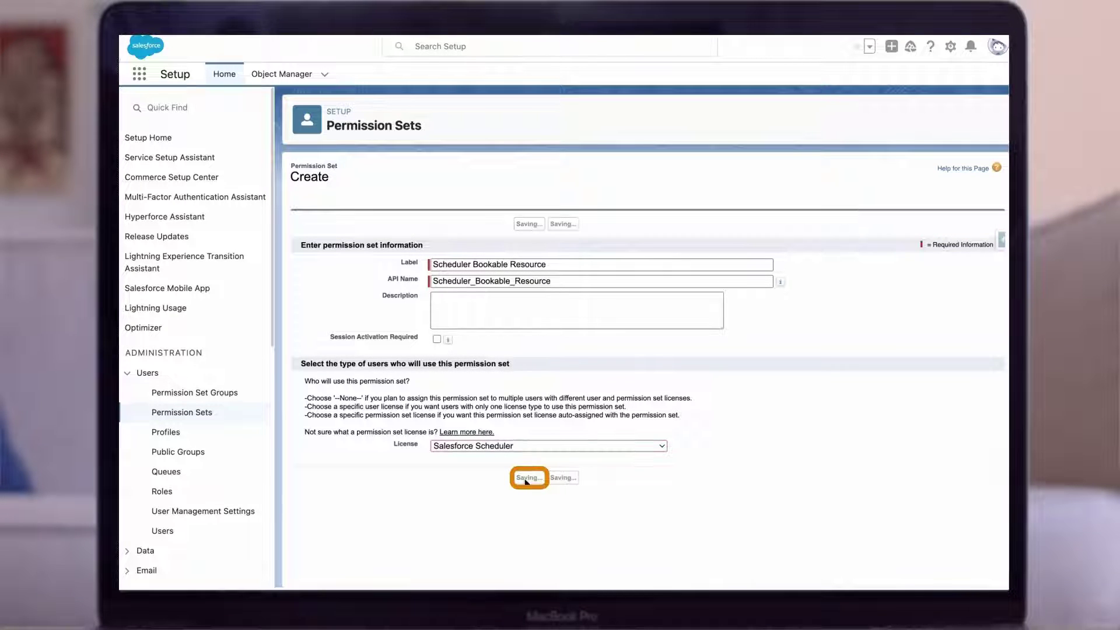
pyautogui.click(526, 520)
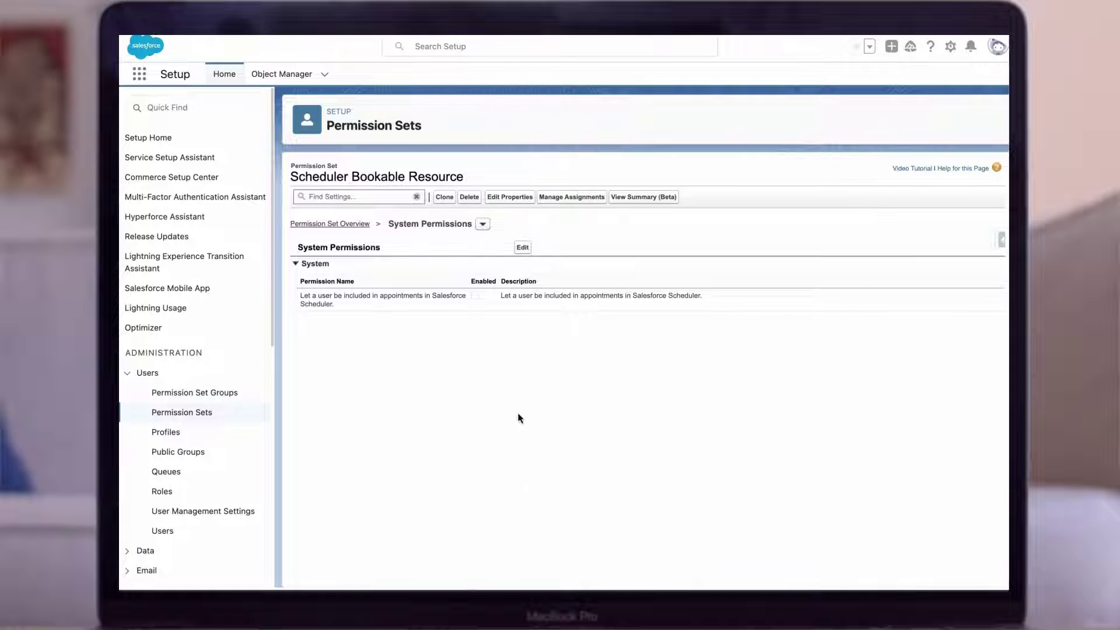
# Enable the system permission to include users in Scheduler appointments and confirm the save
pyautogui.click(523, 247)
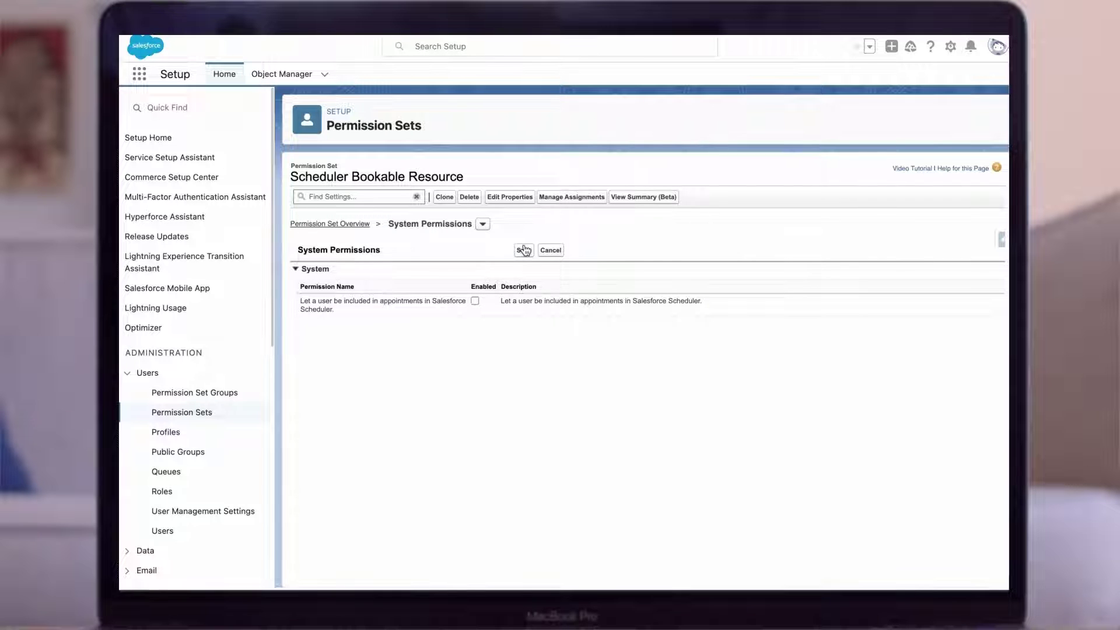
pyautogui.click(475, 303)
pyautogui.click(524, 251)
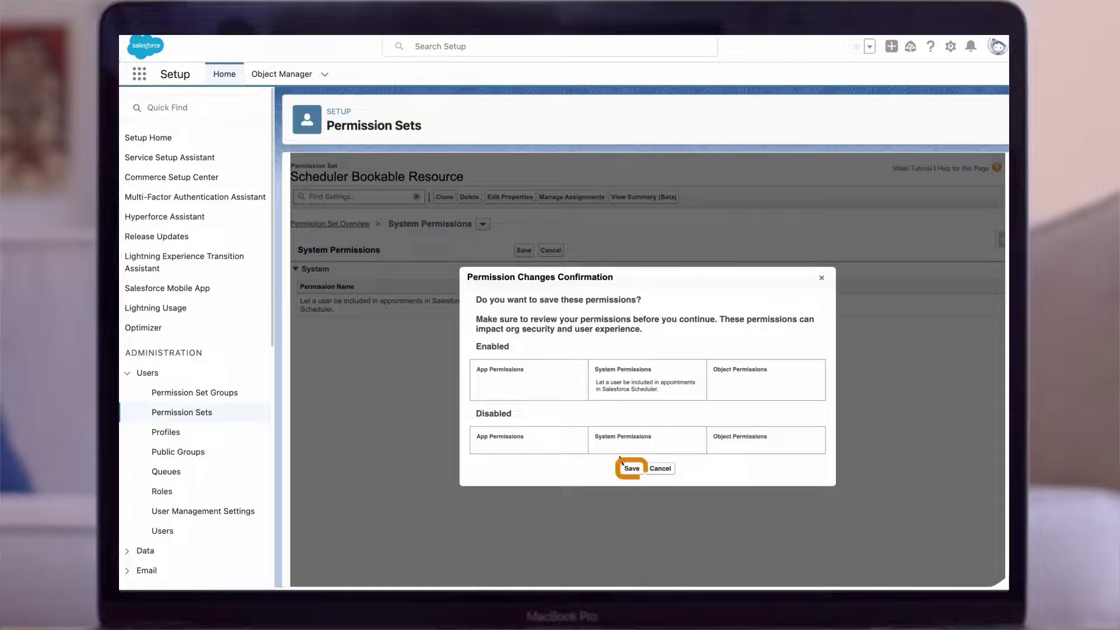
pyautogui.click(632, 470)
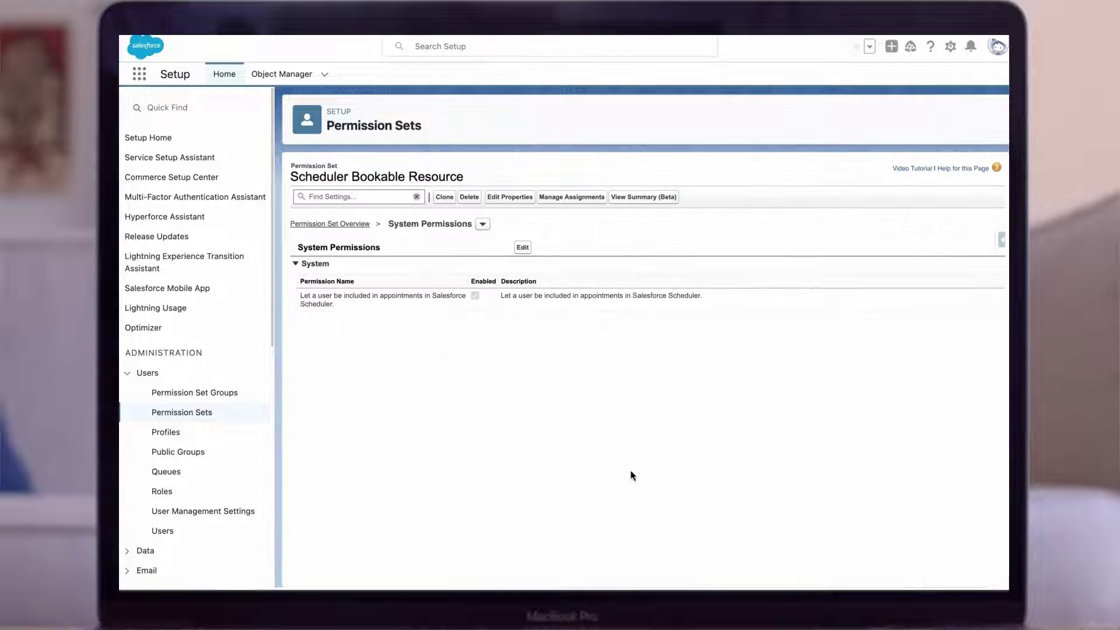
# Assign the permission set to one user and close the Setup tab
pyautogui.click(584, 200)
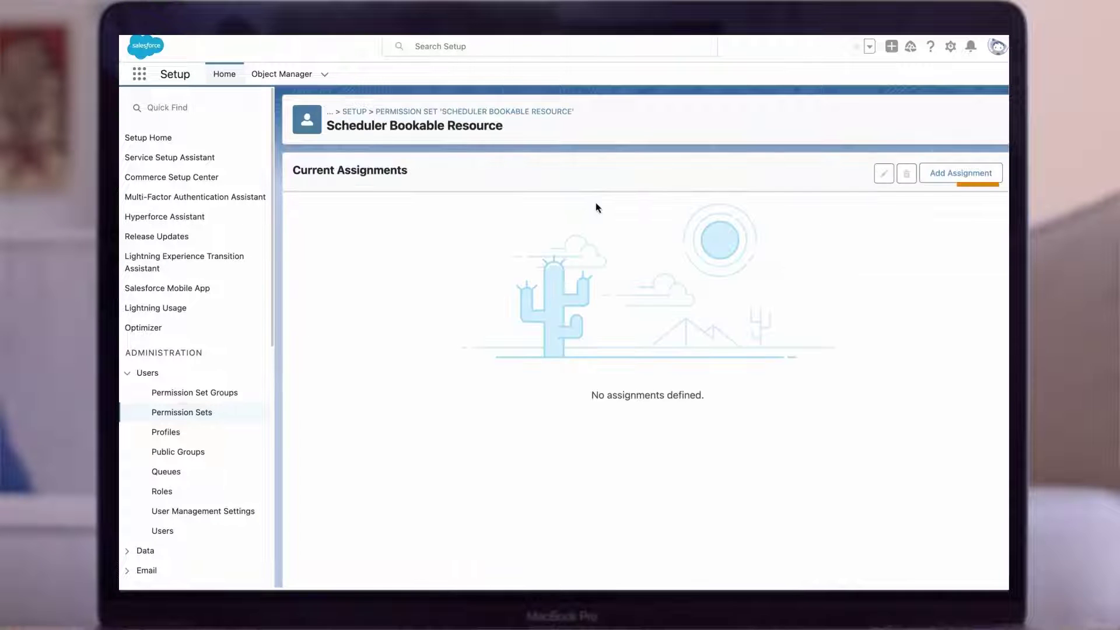
pyautogui.click(949, 173)
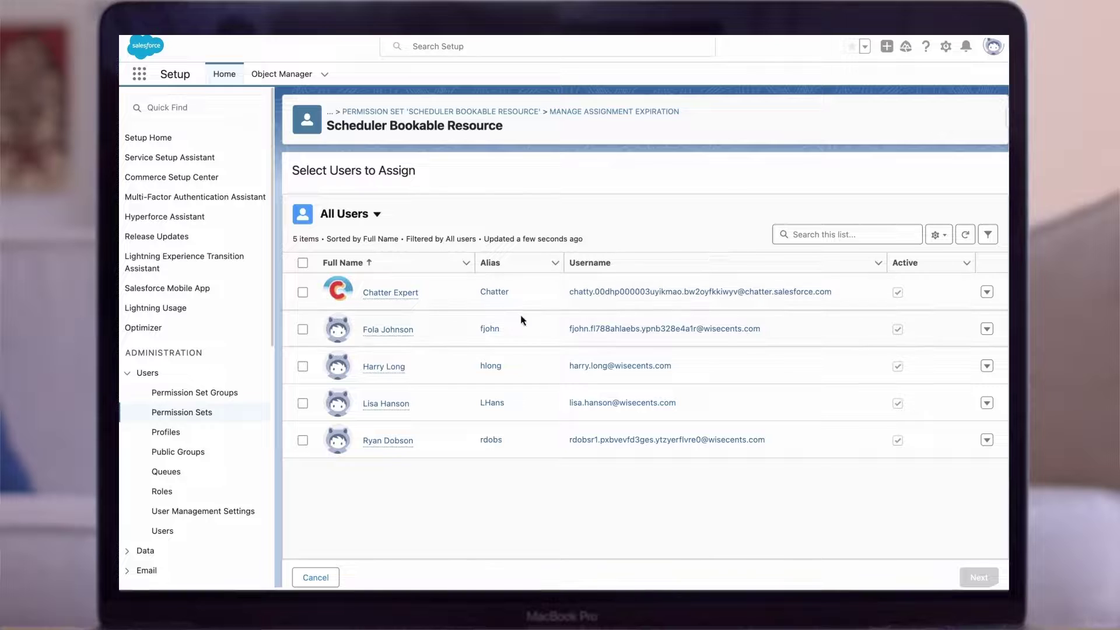
pyautogui.click(302, 367)
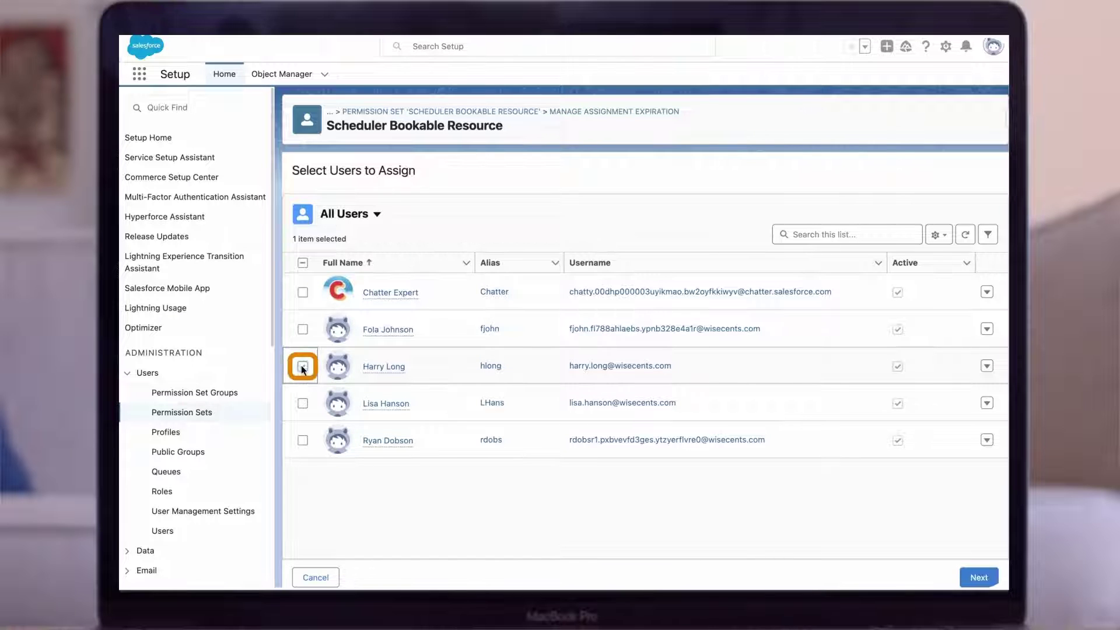
pyautogui.click(971, 581)
pyautogui.click(971, 579)
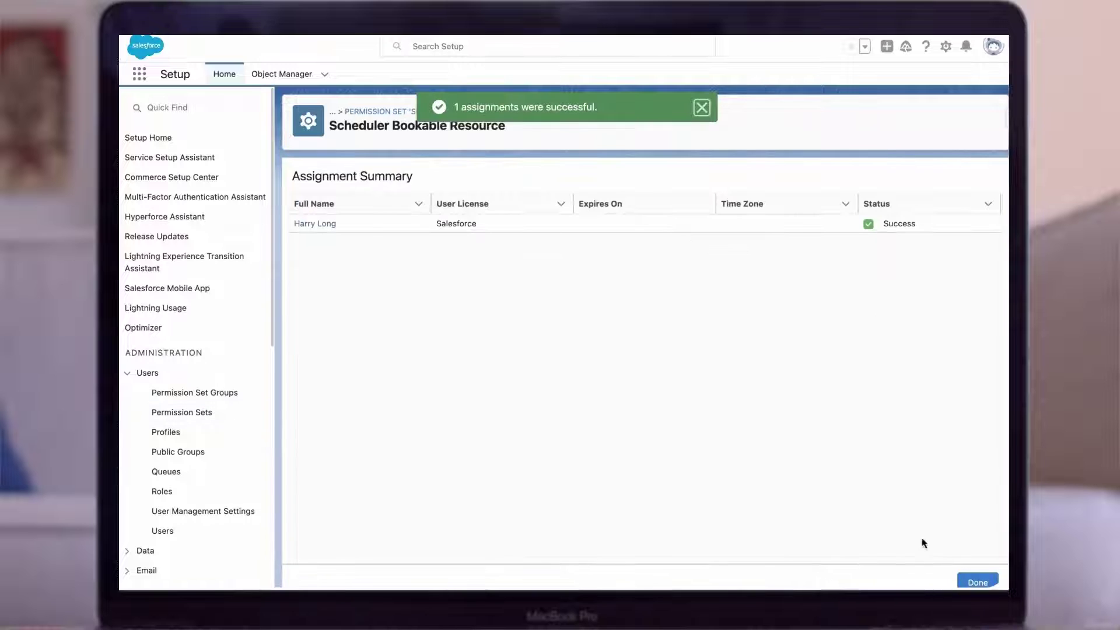
pyautogui.press('super+w')
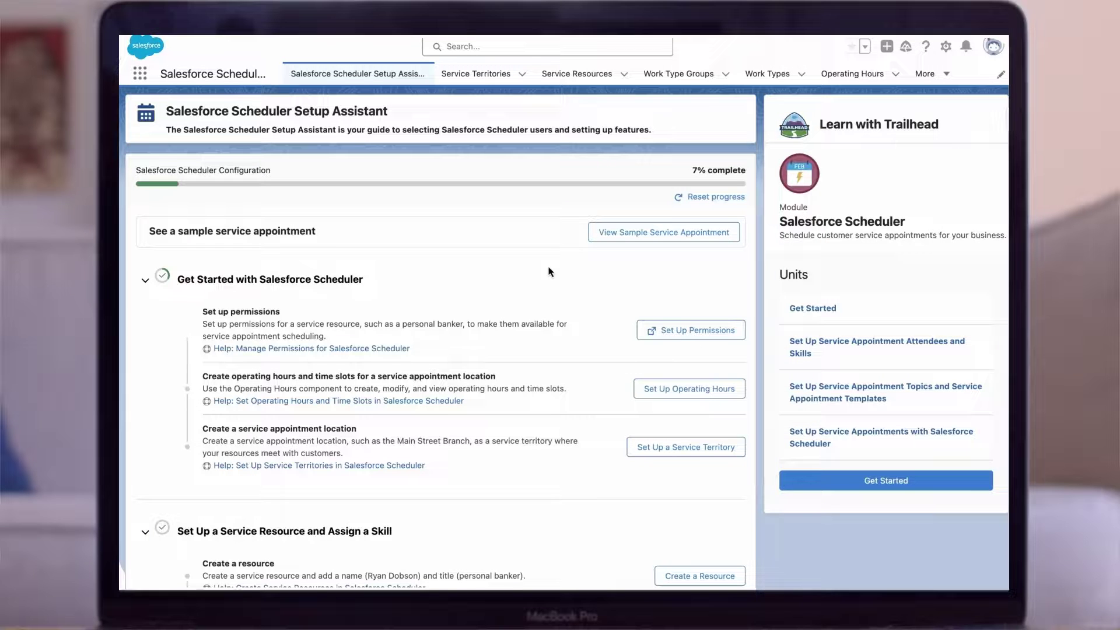
pyautogui.moveTo(289, 314)
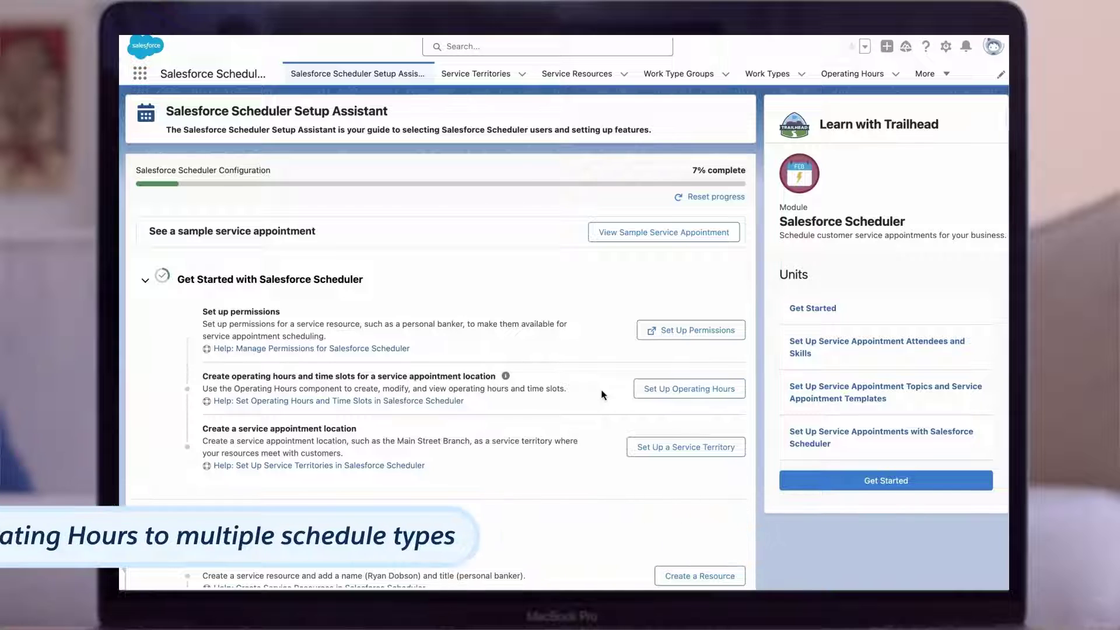
# Save 'West Coast Office Hours' with 9:00 am–5:00 pm rows for Monday through Friday
pyautogui.click(643, 391)
pyautogui.write('West Coast Office Hours')
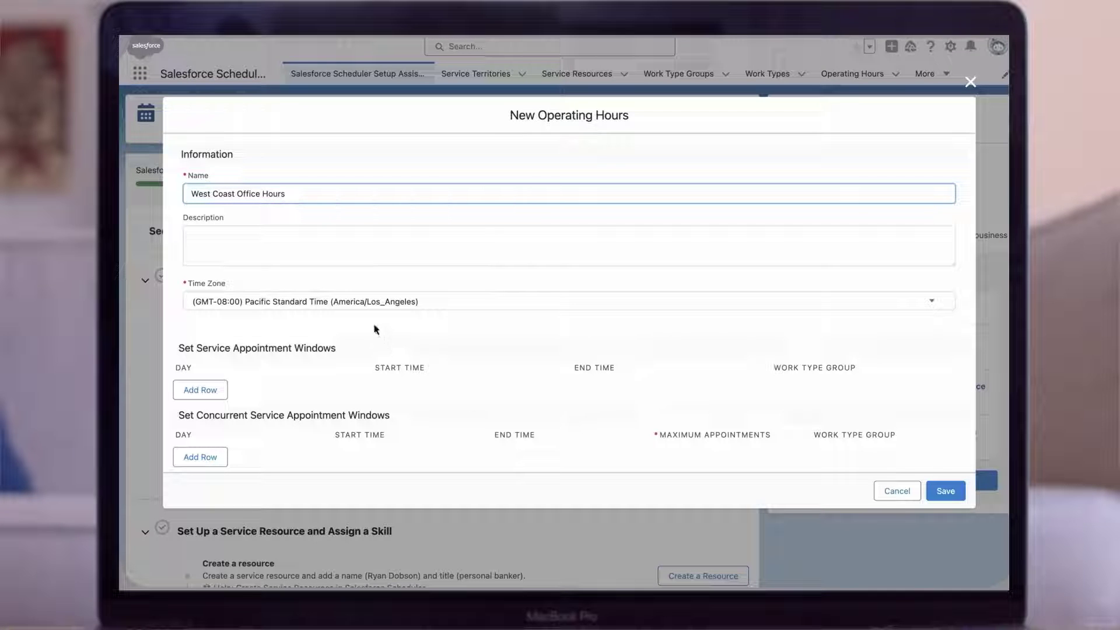
pyautogui.click(222, 387)
pyautogui.write('Tuesday\t9:00 am\t5:00 pm\tWednesday\t9:00 am\t5:00 pm\tThursday\t9:00 am\t5:00 pm\tFriday\t9:00 am\t5')
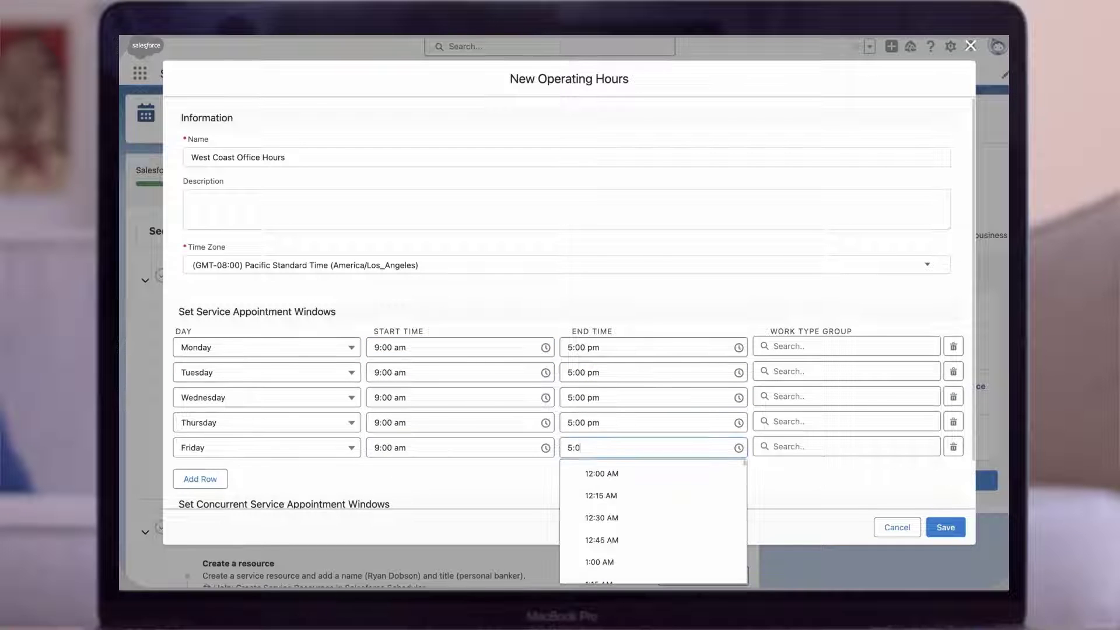
pyautogui.write(':00 pm')
pyautogui.scroll(-2, 490, 475)
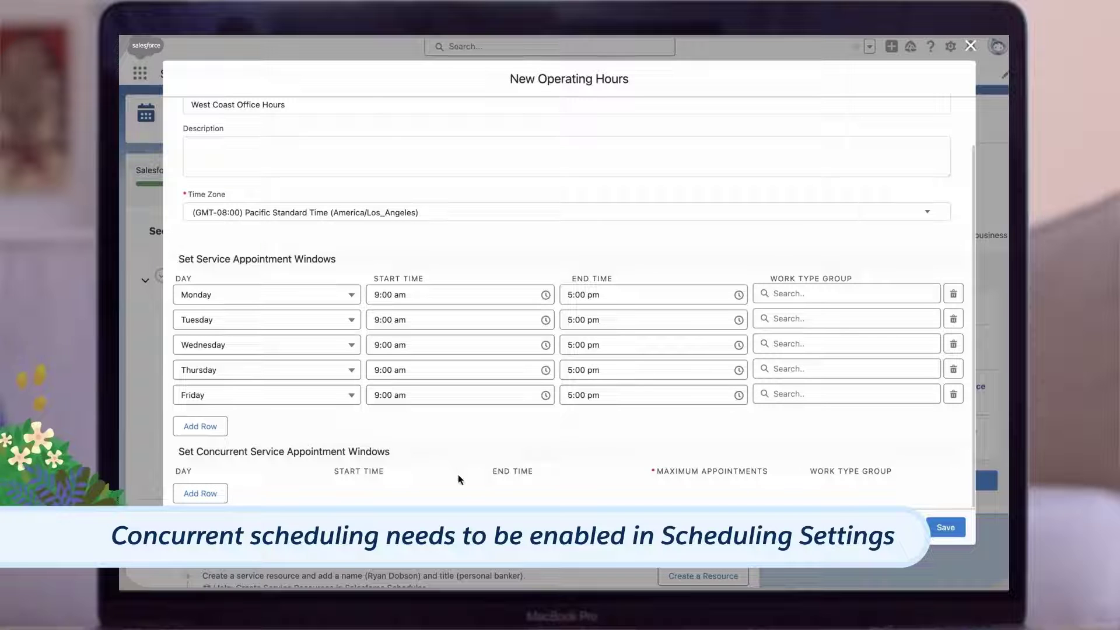
pyautogui.click(947, 530)
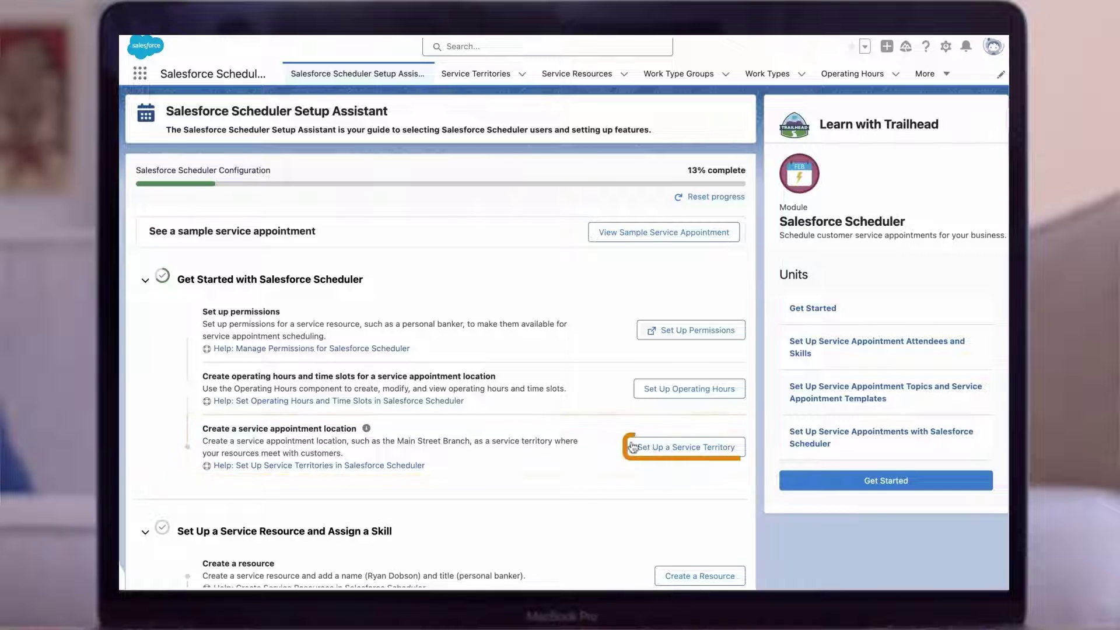
# Save an active San Francisco territory, its address filled from the 415 Mission Street suggestion
pyautogui.click(647, 448)
pyautogui.write('S')
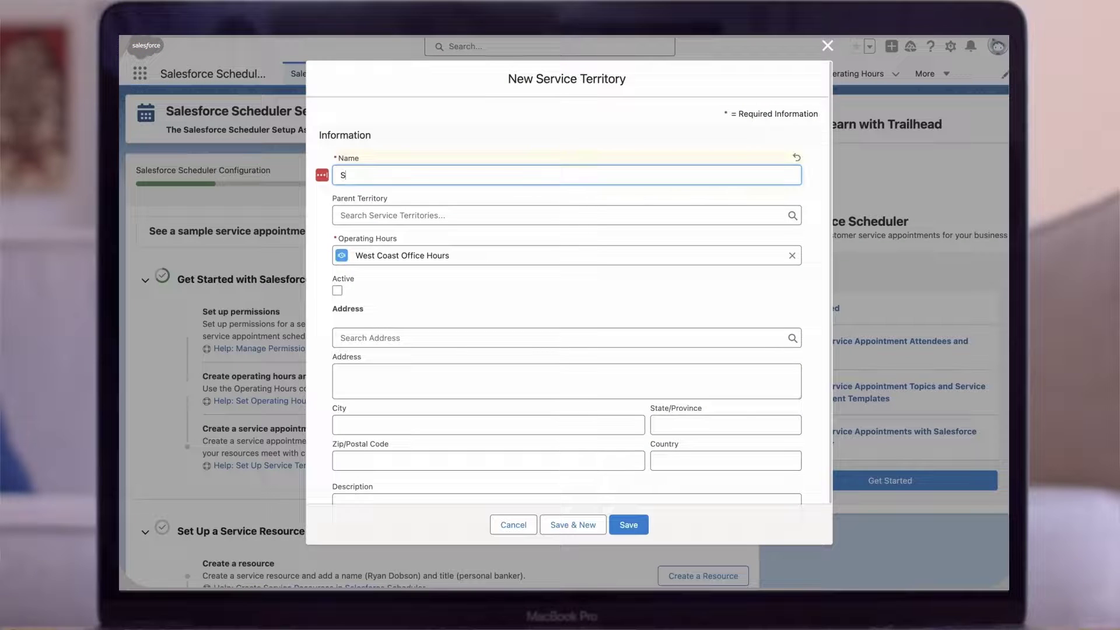
pyautogui.write('an Francisco Office')
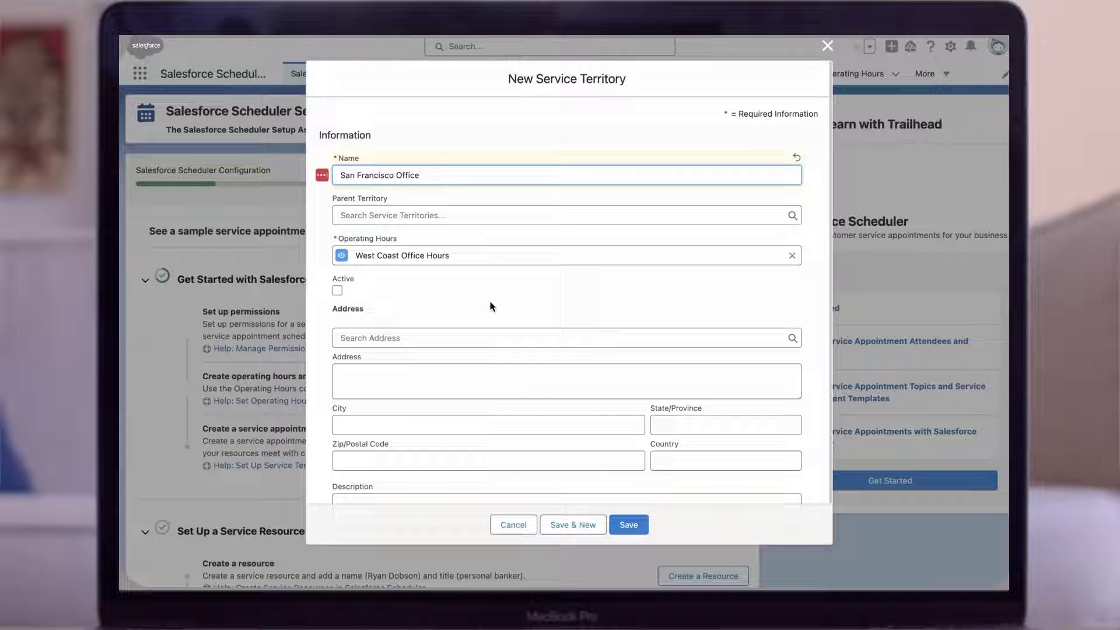
pyautogui.click(337, 290)
pyautogui.click(492, 336)
pyautogui.write('415 mission s')
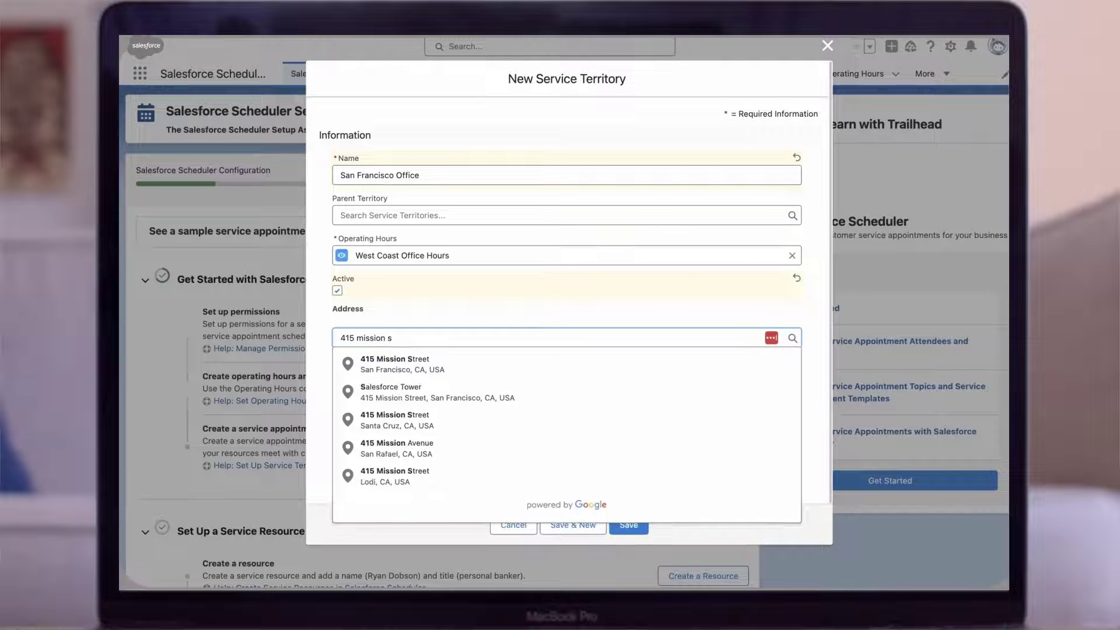
pyautogui.press('Down')
pyautogui.press('Return')
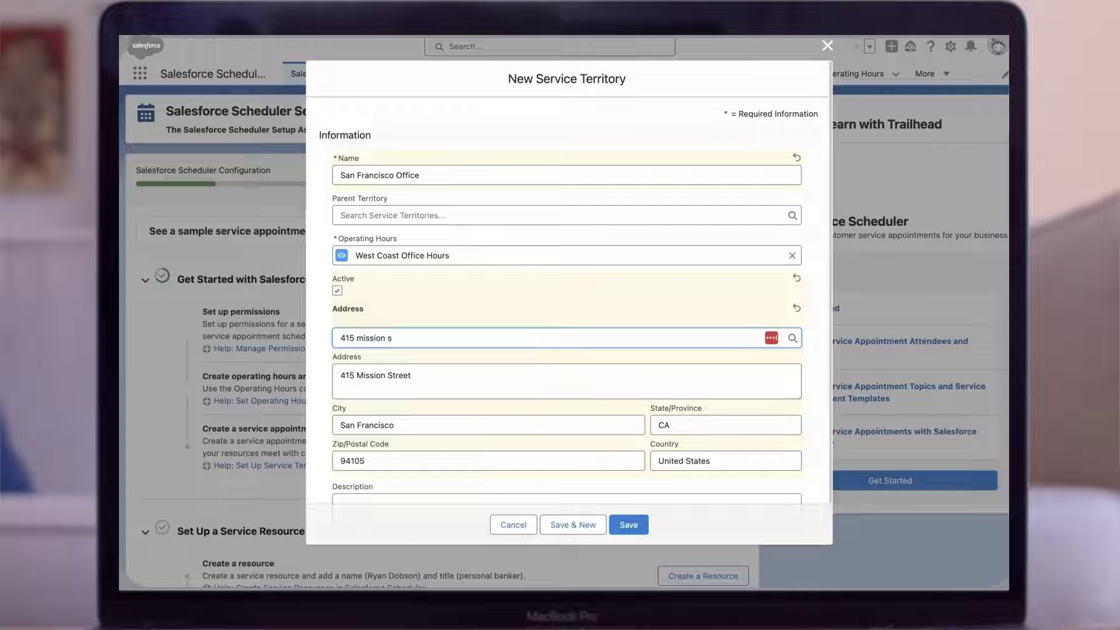
pyautogui.click(637, 526)
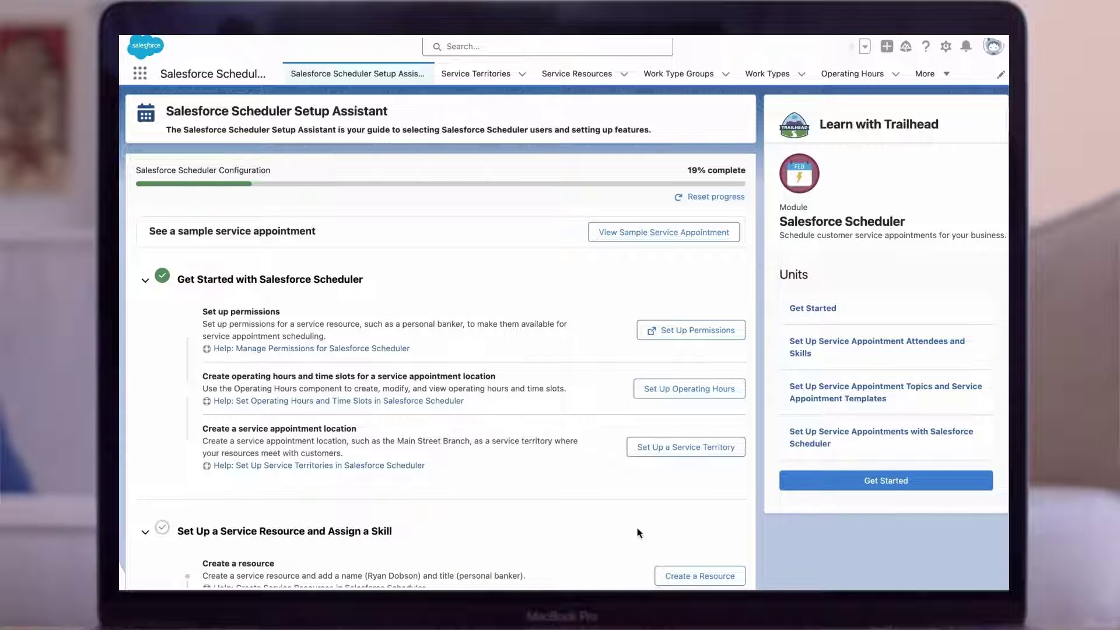
pyautogui.scroll(-3, 610, 465)
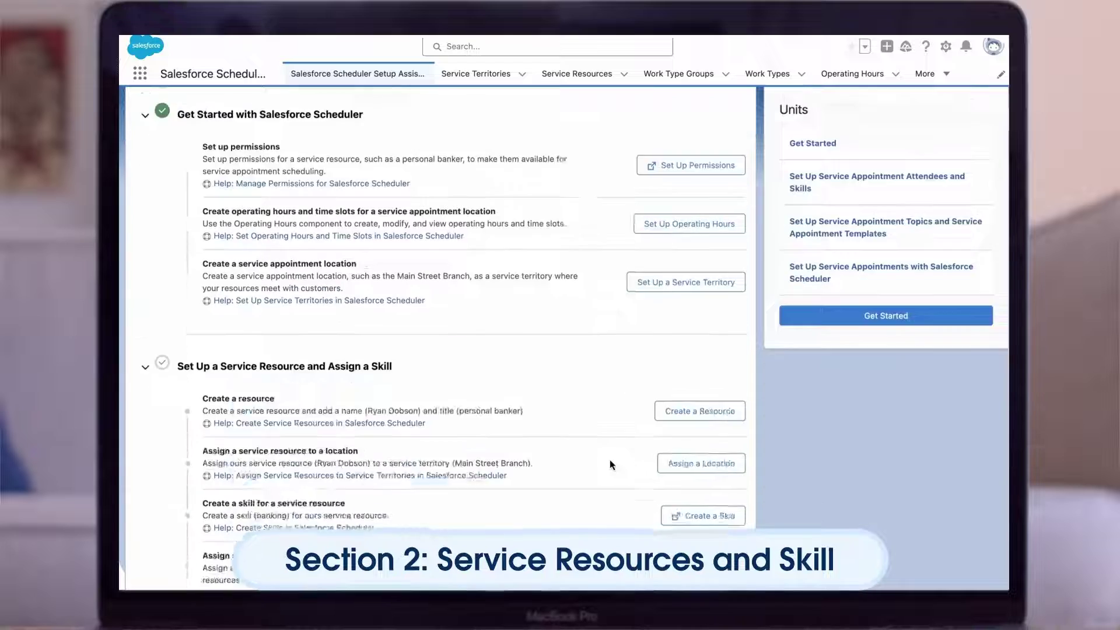
pyautogui.scroll(-6, 610, 465)
pyautogui.scroll(5, 610, 465)
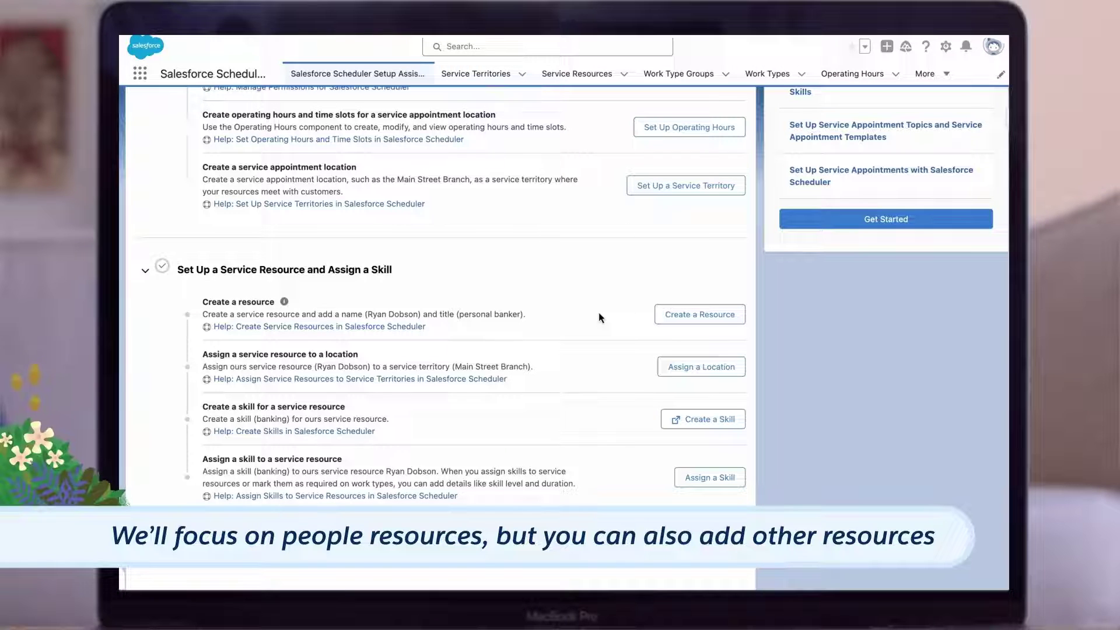
# Save an active service resource named for the demo employee, linked to their user account
pyautogui.click(691, 316)
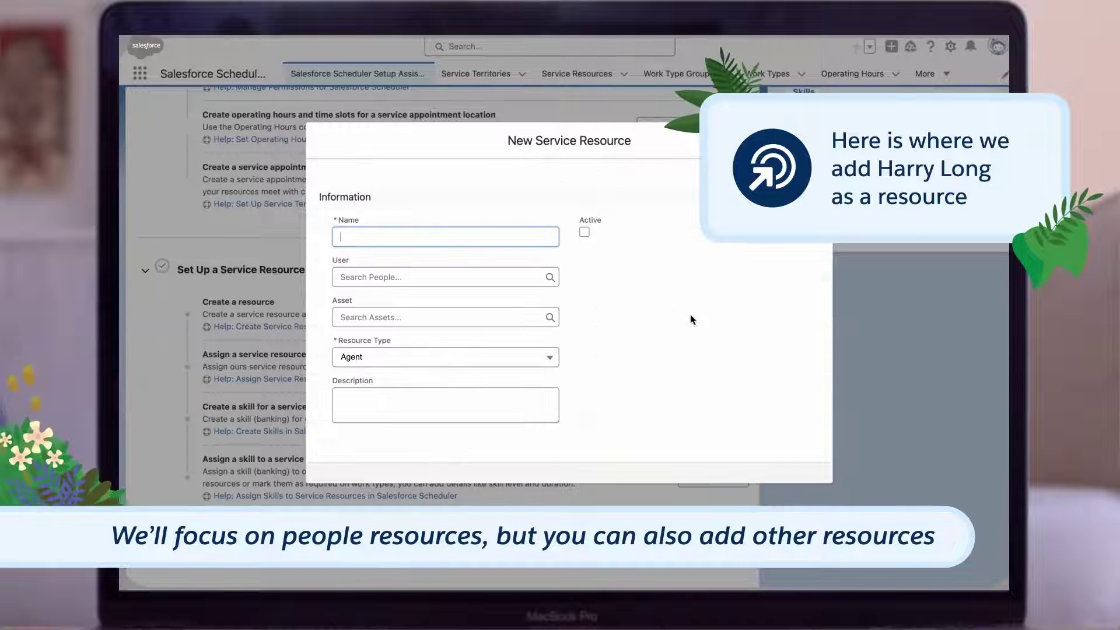
pyautogui.write('Harr')
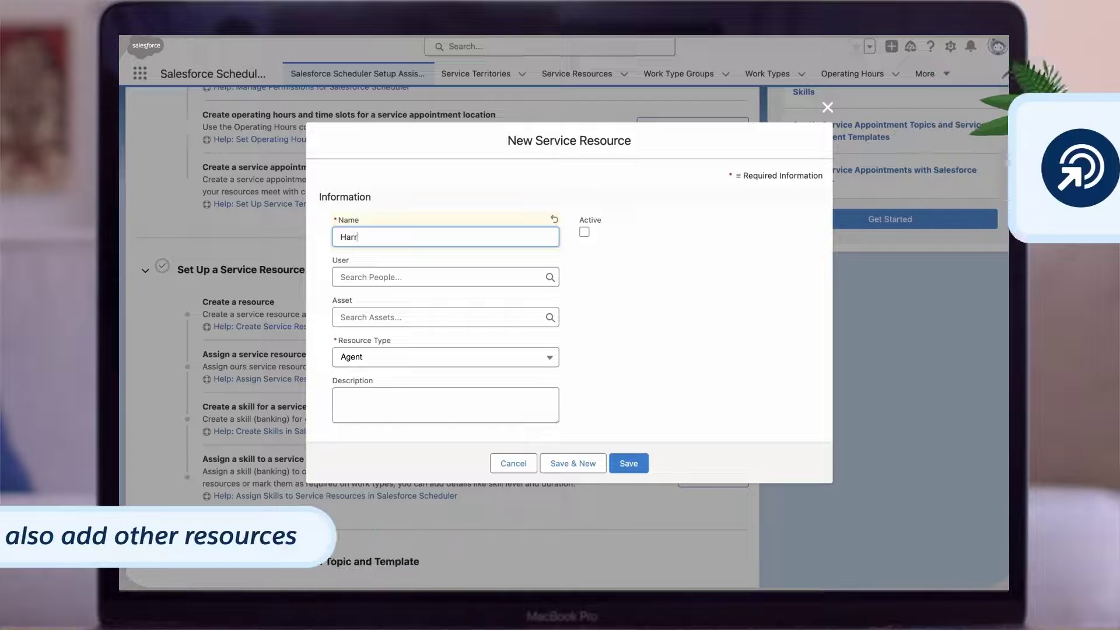
pyautogui.write('y Long')
pyautogui.click(584, 232)
pyautogui.click(374, 277)
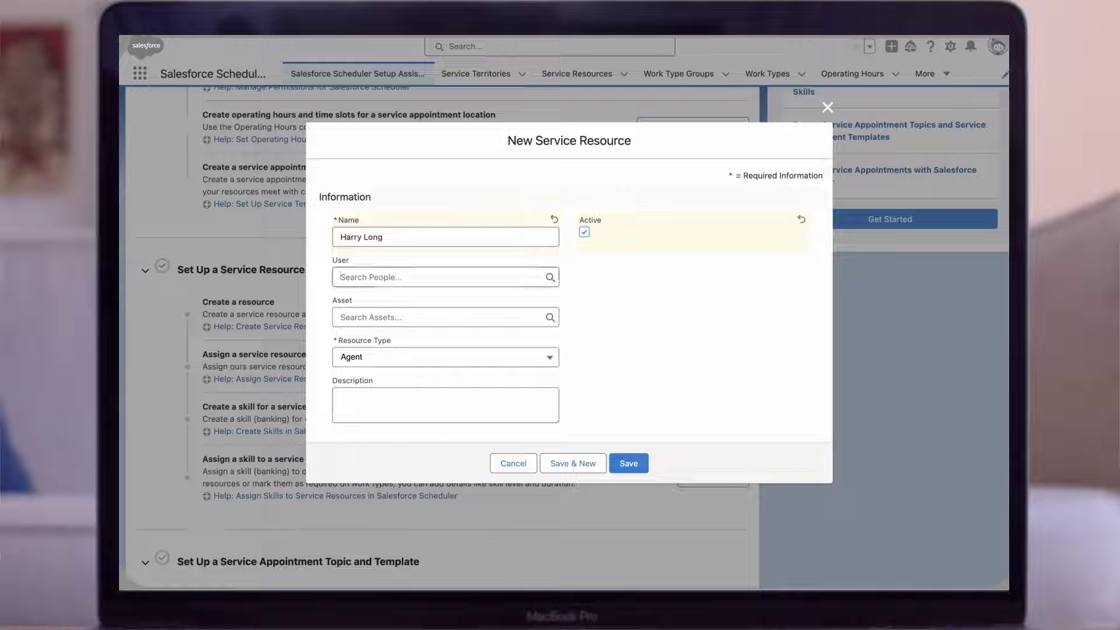
pyautogui.write('harry')
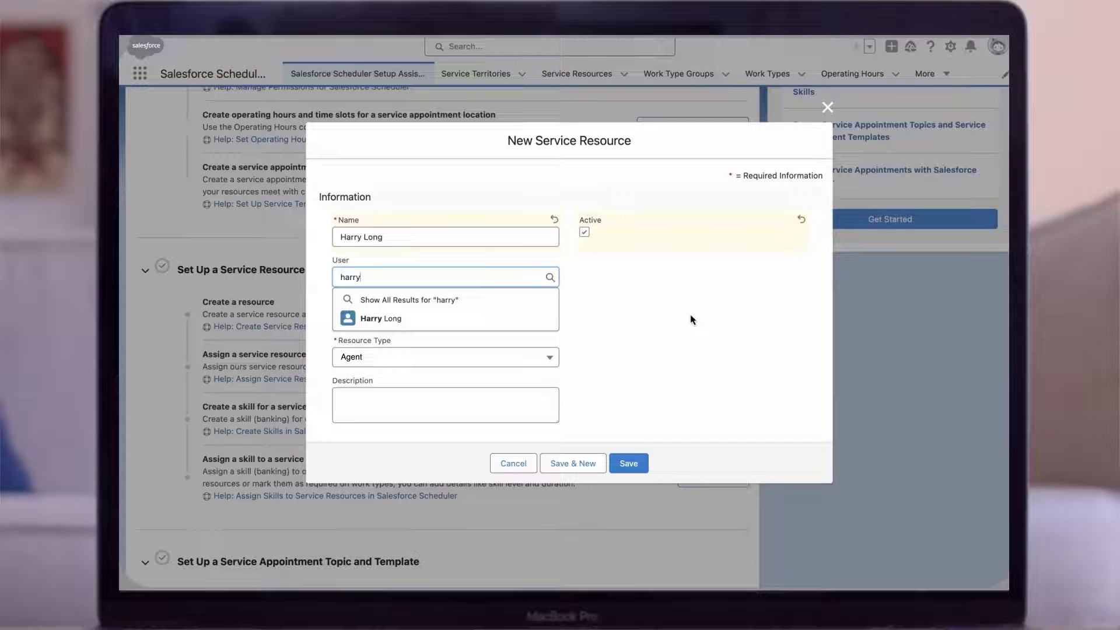
pyautogui.click(525, 320)
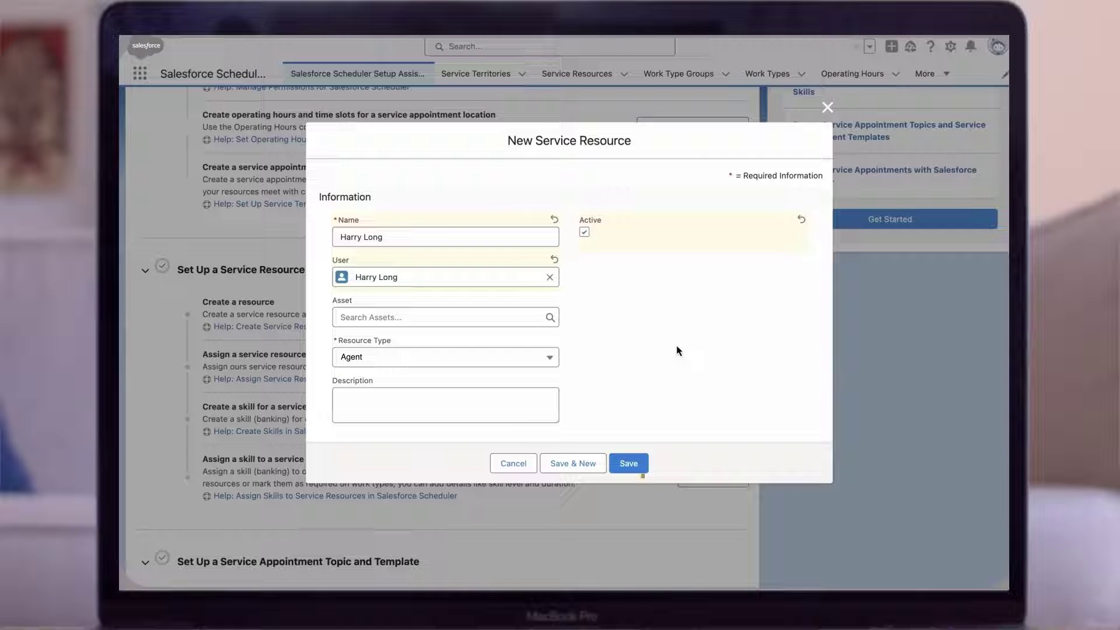
pyautogui.click(629, 464)
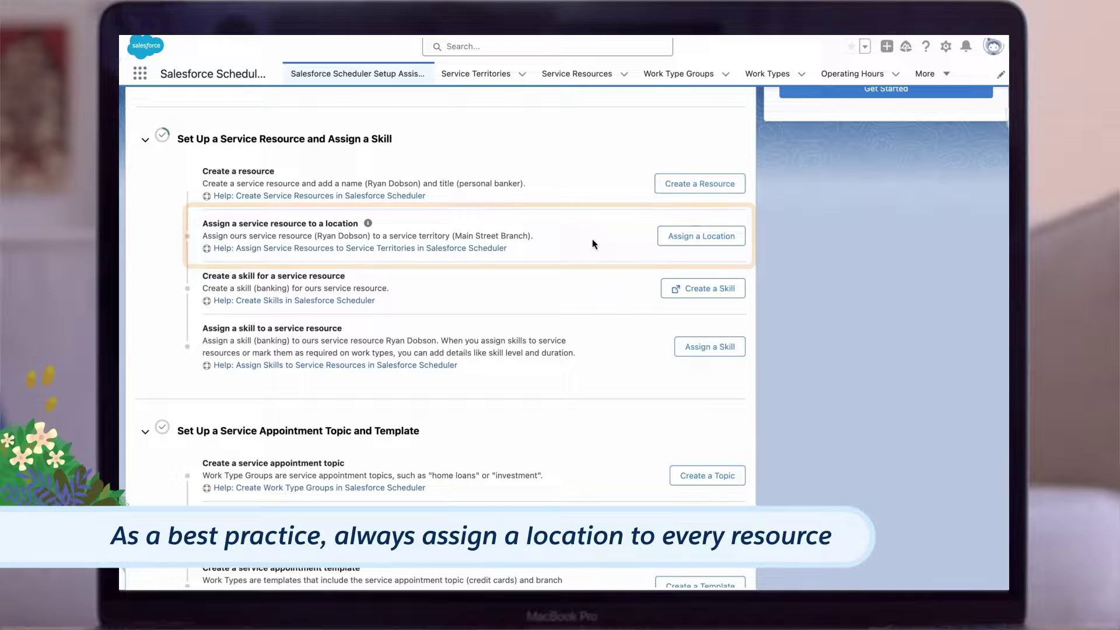
# Save the resource's San Francisco Office membership with a 12/29/2023 start date
pyautogui.click(680, 238)
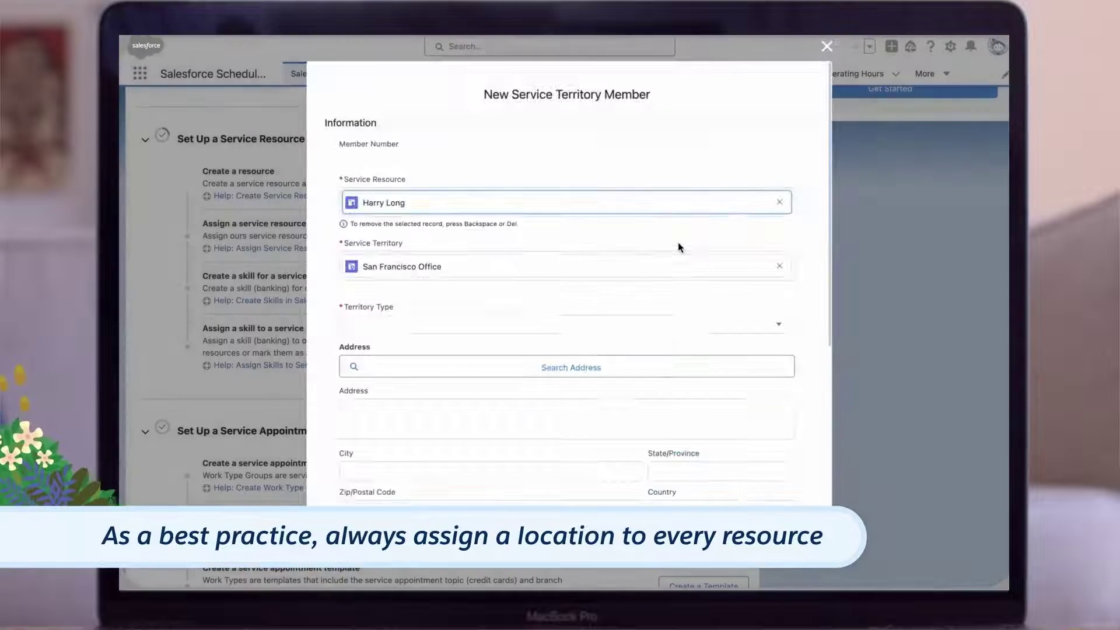
pyautogui.click(578, 238)
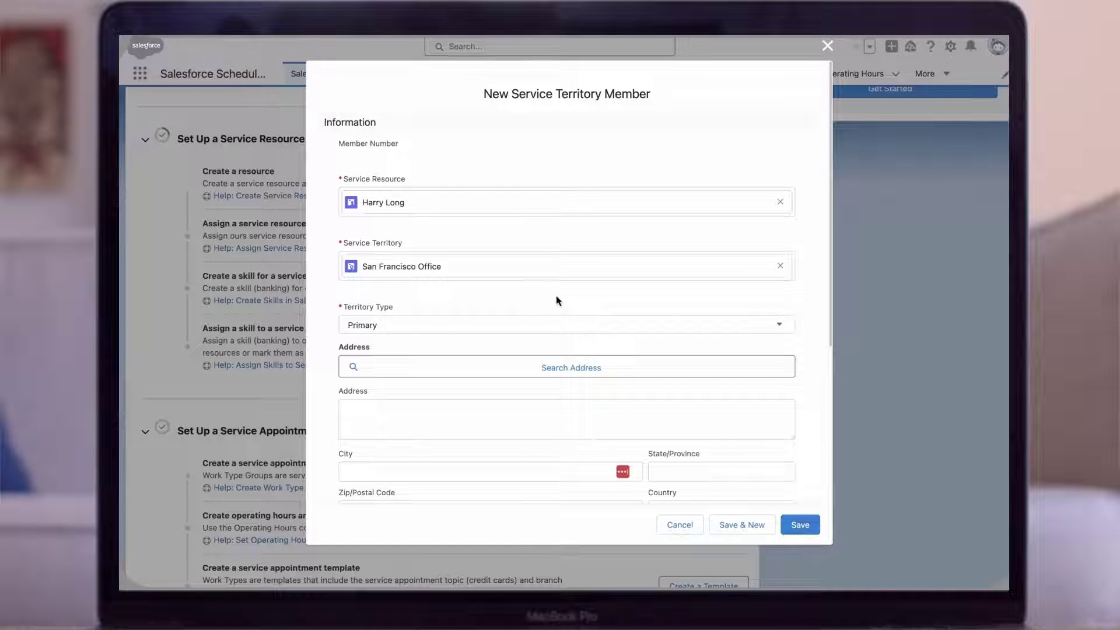
pyautogui.scroll(-3, 556, 301)
pyautogui.scroll(-2, 556, 296)
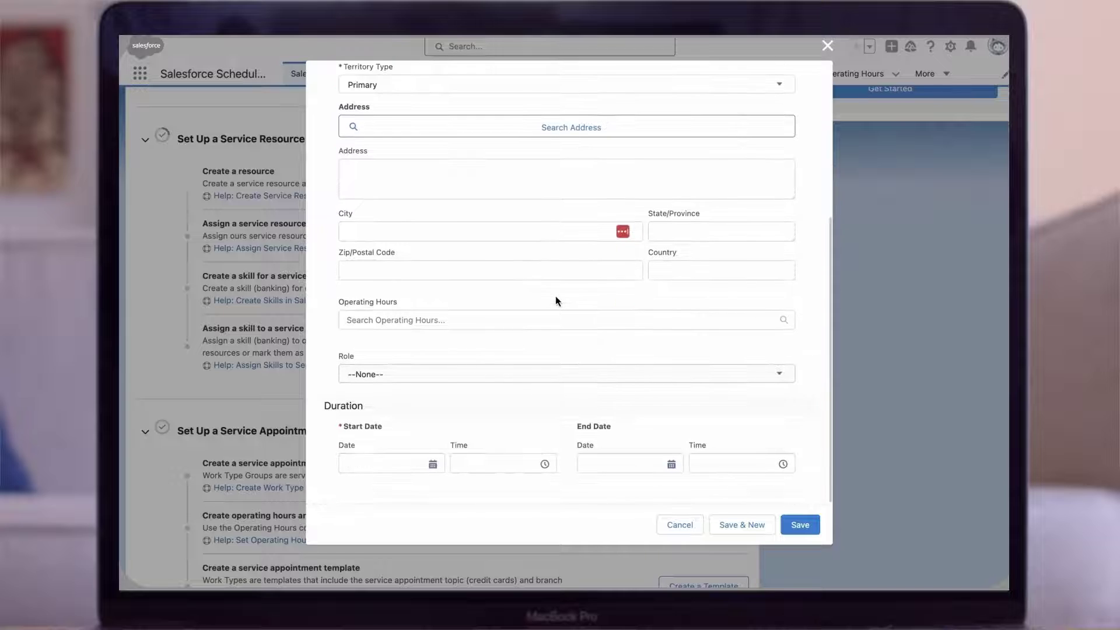
pyautogui.click(432, 465)
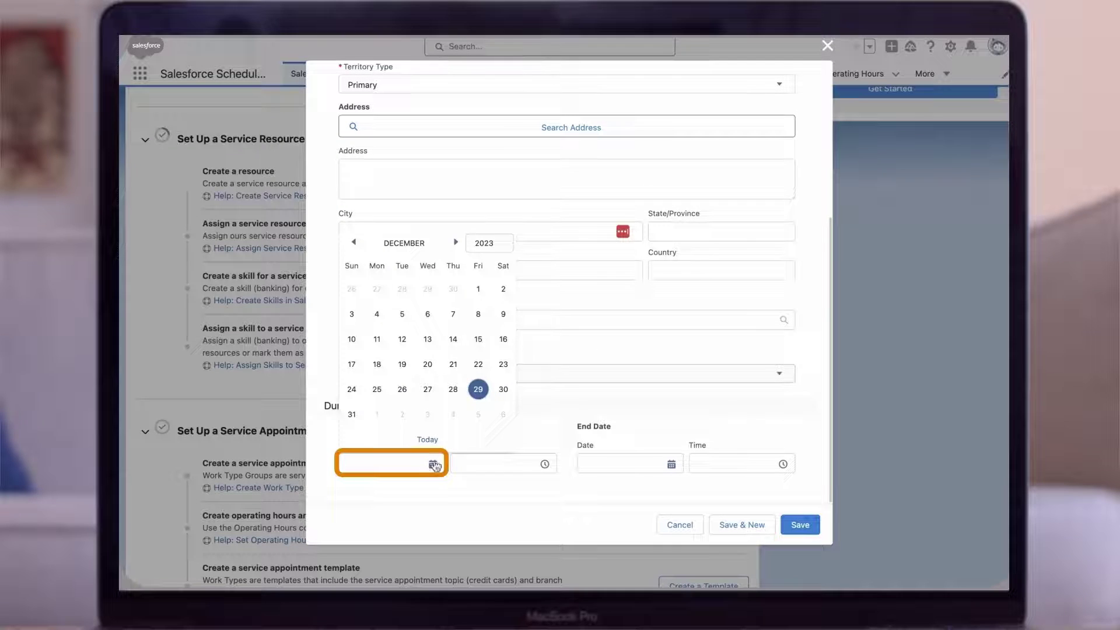
pyautogui.click(481, 392)
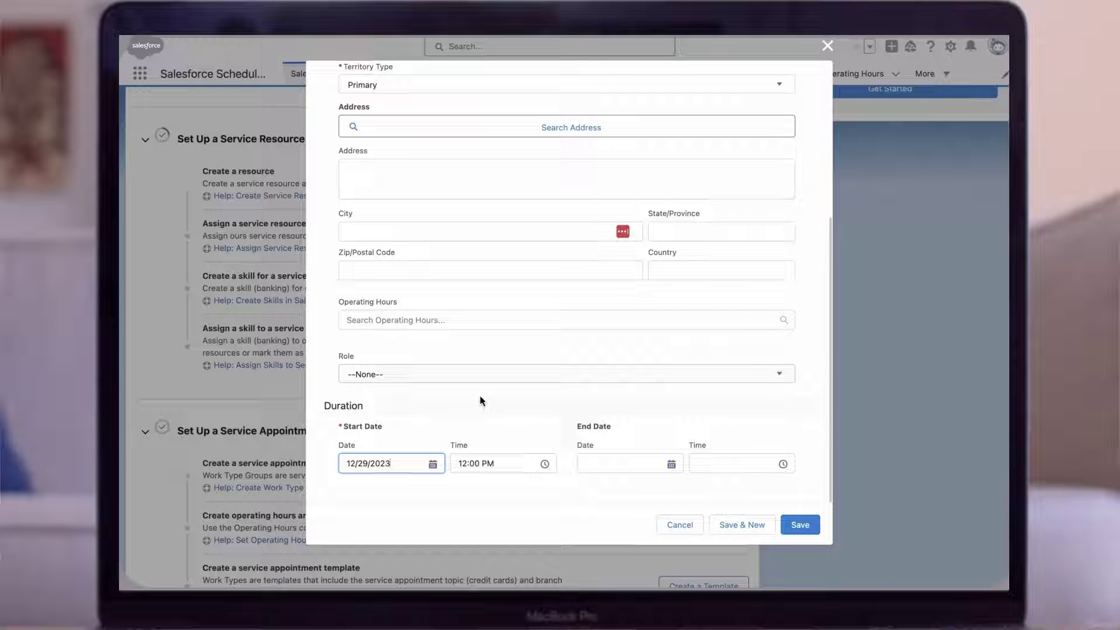
pyautogui.click(800, 530)
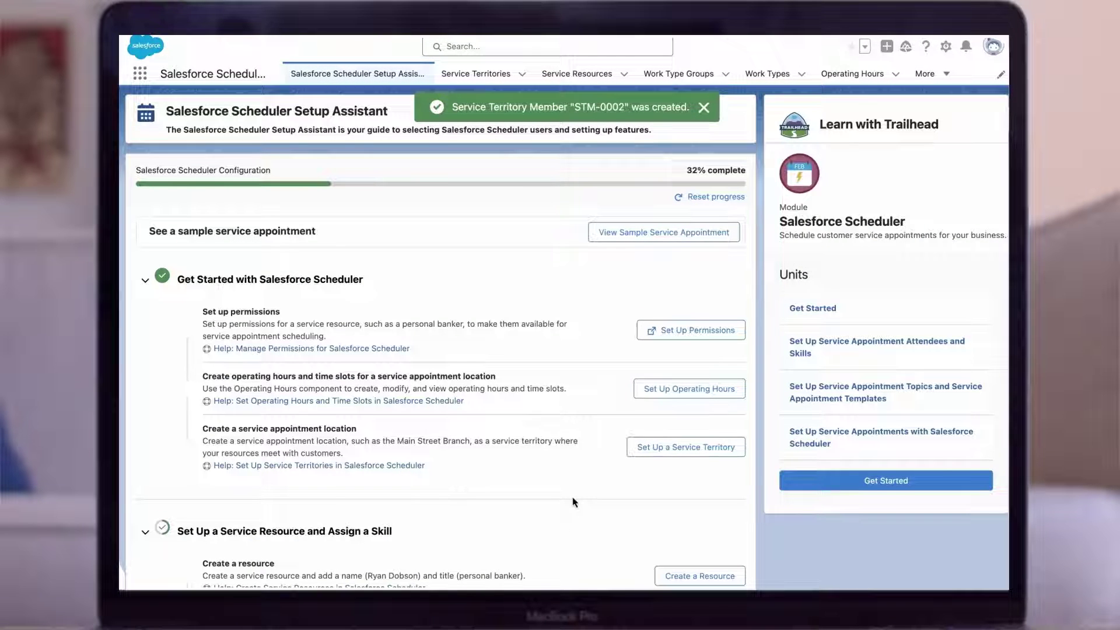
# Scroll to the skill tasks and go to Setup's Skills list via Create a Skill
pyautogui.scroll(-2, 573, 498)
pyautogui.scroll(-5, 573, 502)
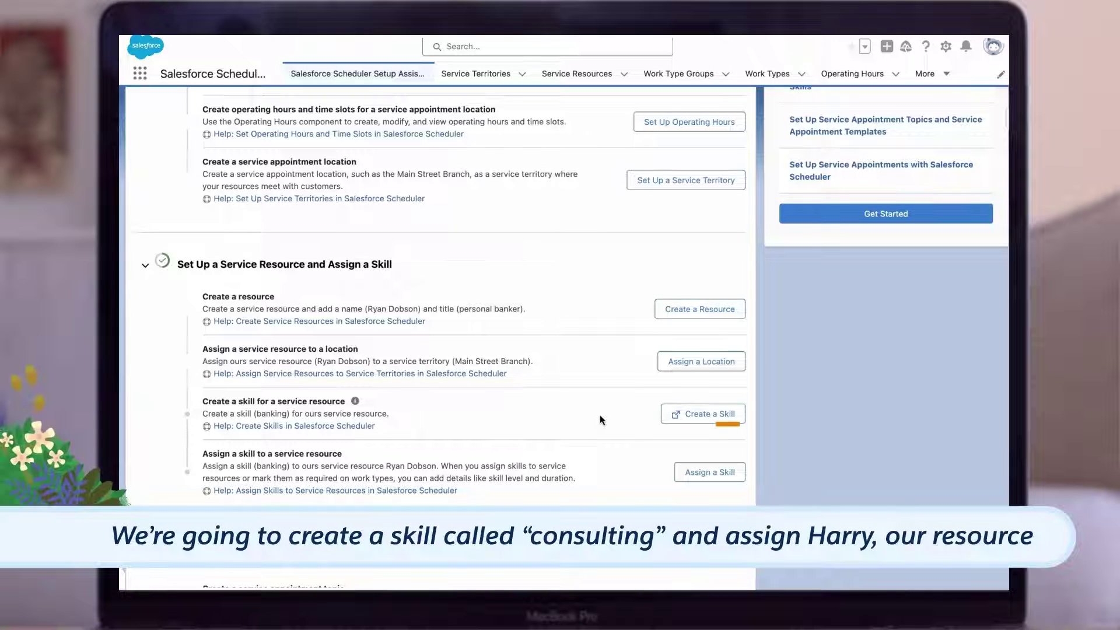
pyautogui.click(686, 415)
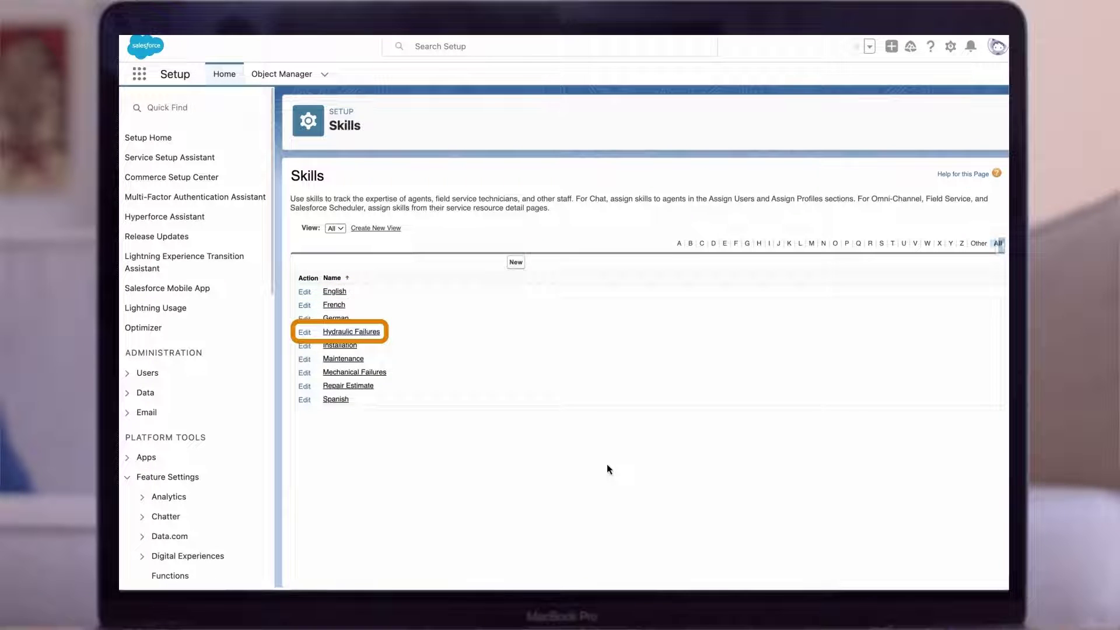
# Add a skill named 'Consulting' with its Developer Name auto-filled and save it
pyautogui.click(516, 264)
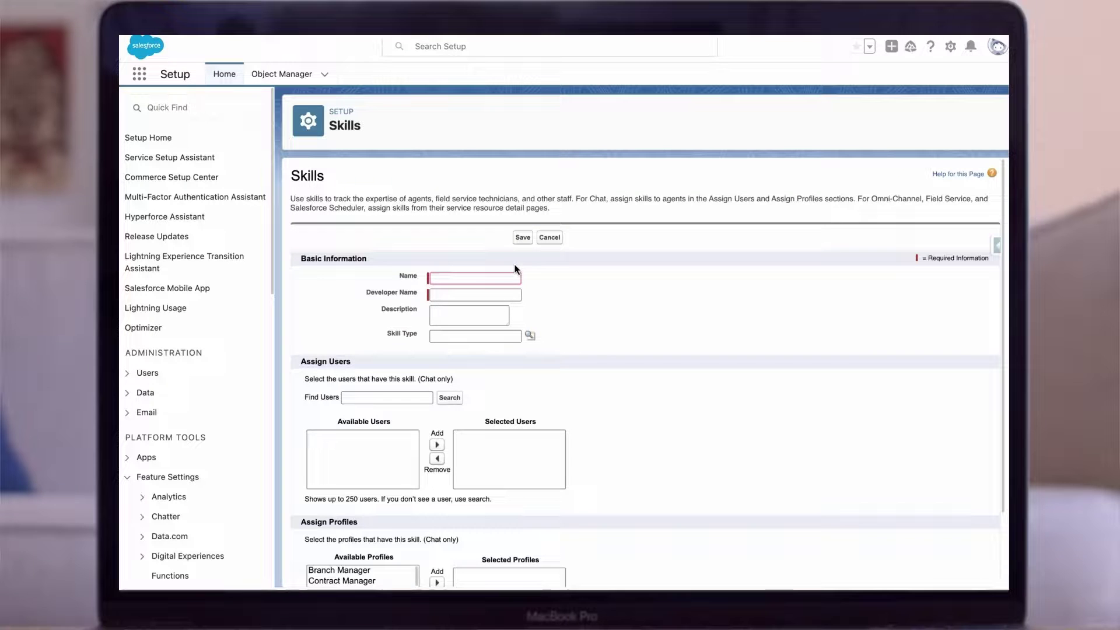
pyautogui.press('Tab')
pyautogui.click(564, 291)
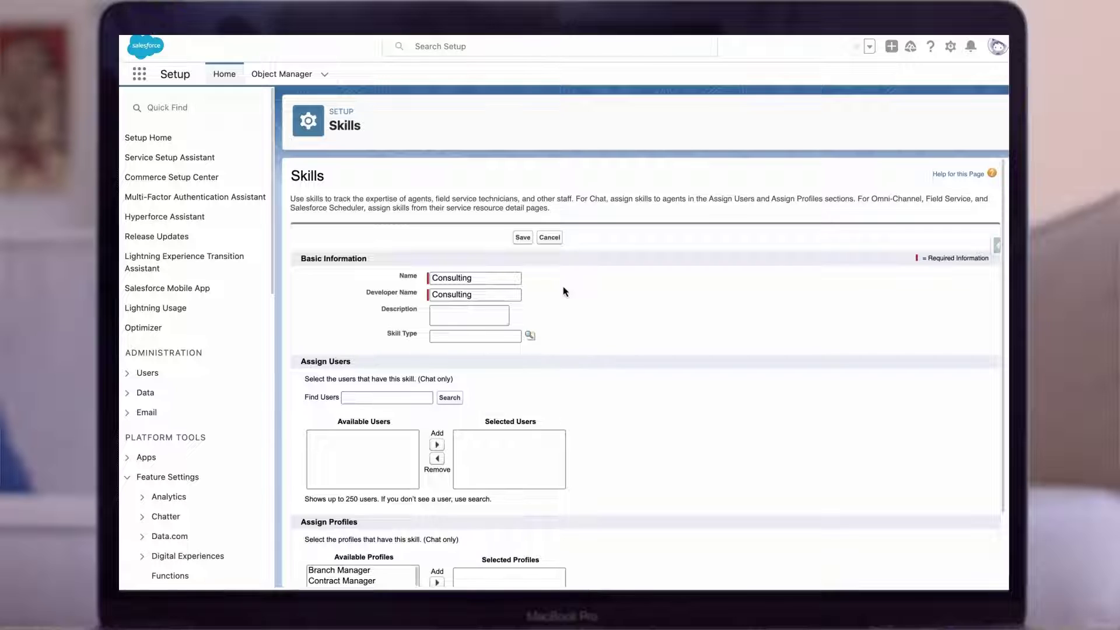
pyautogui.click(523, 237)
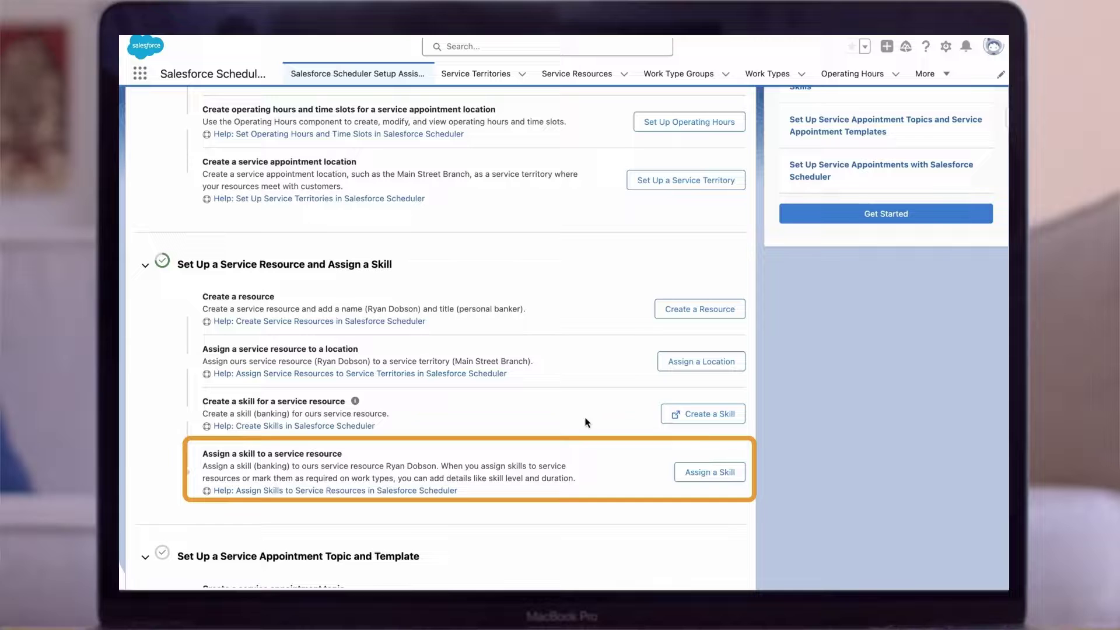
# Add the Consulting skill to the service resource at level 7, starting 12/29/2023
pyautogui.click(698, 472)
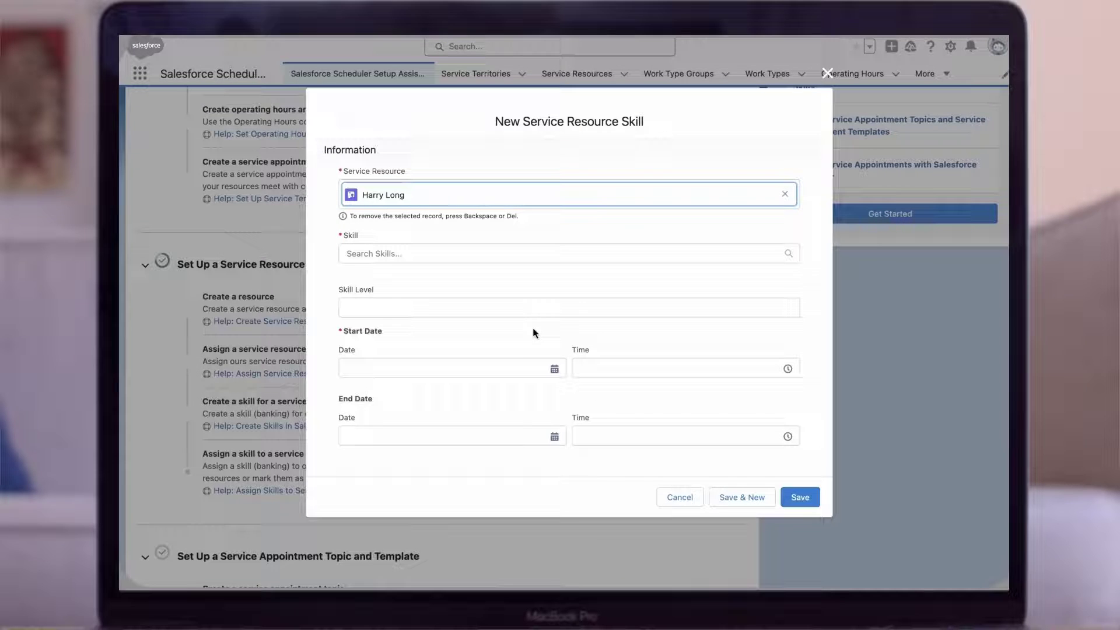
pyautogui.click(475, 258)
pyautogui.write('consul')
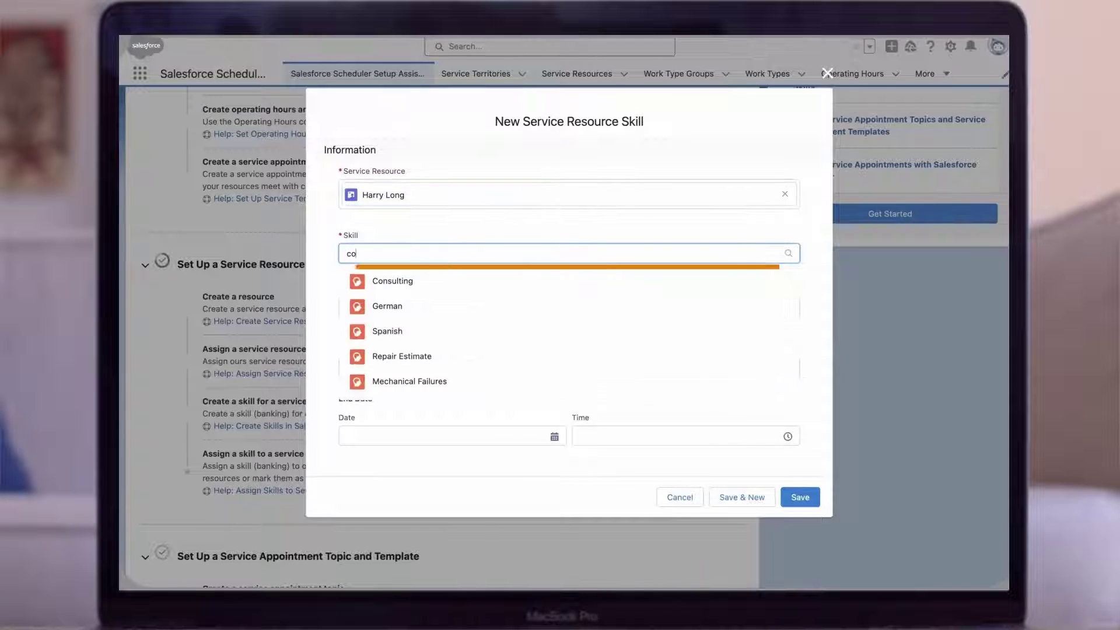
pyautogui.click(471, 303)
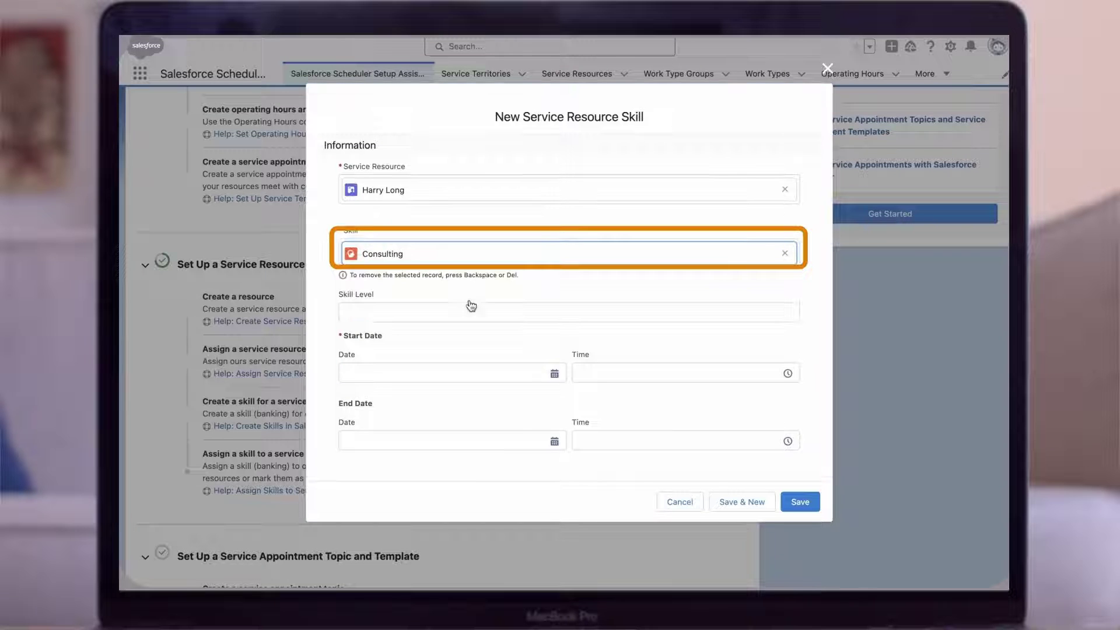
pyautogui.click(484, 297)
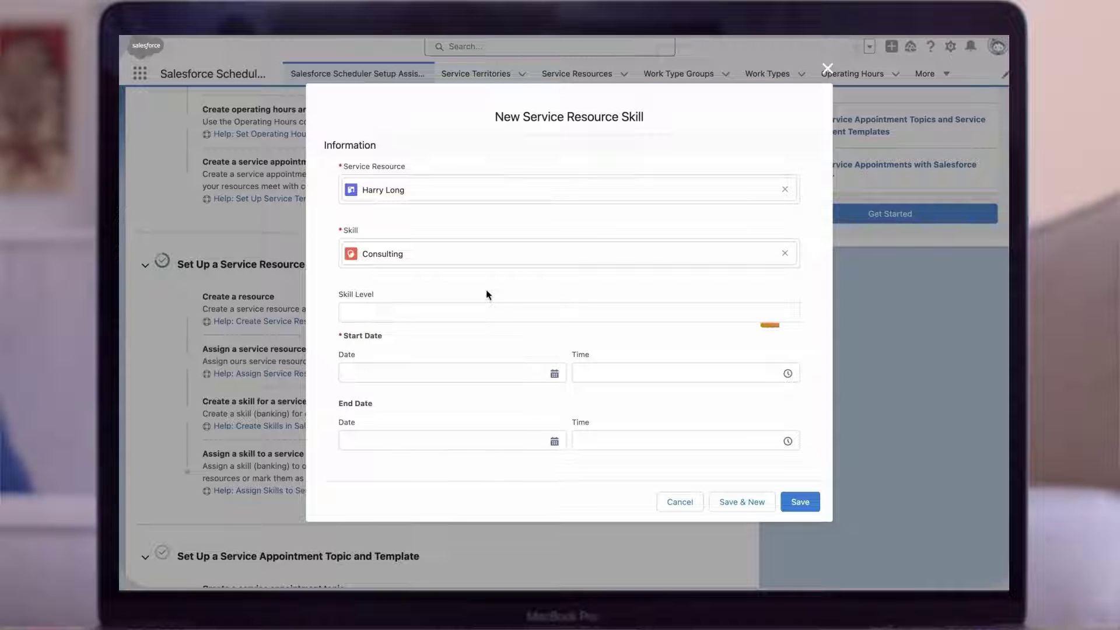
pyautogui.click(481, 308)
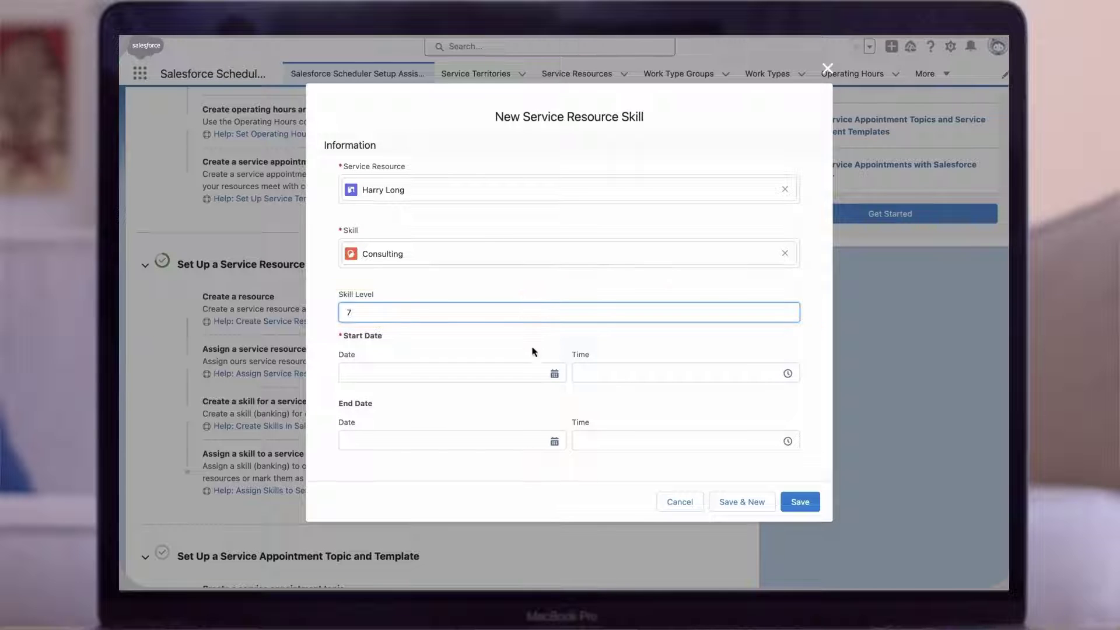
pyautogui.click(555, 374)
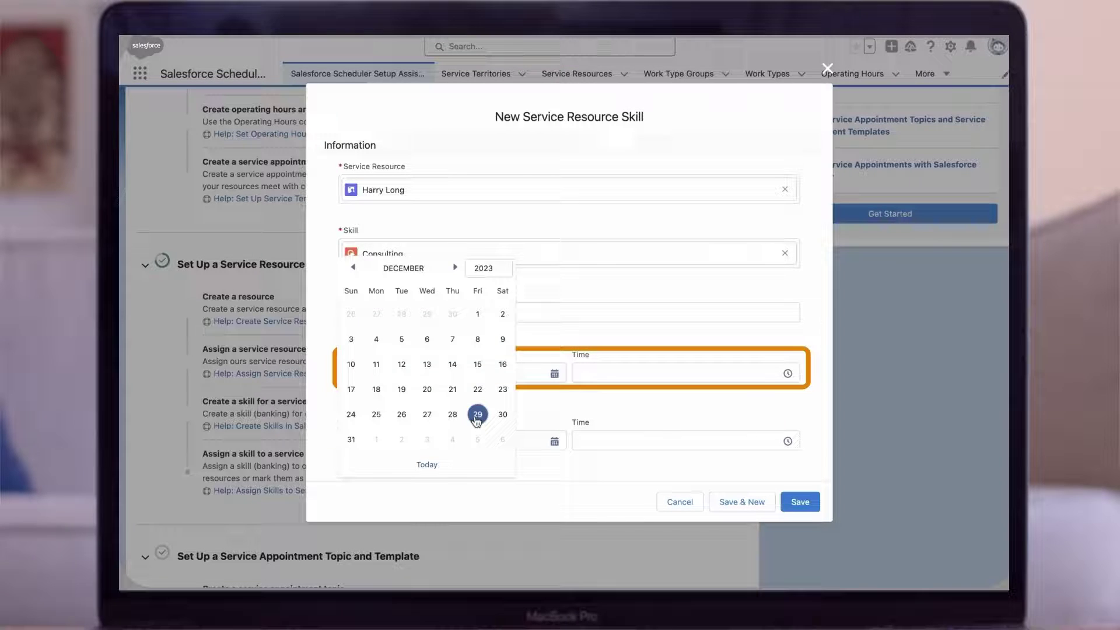
pyautogui.click(477, 415)
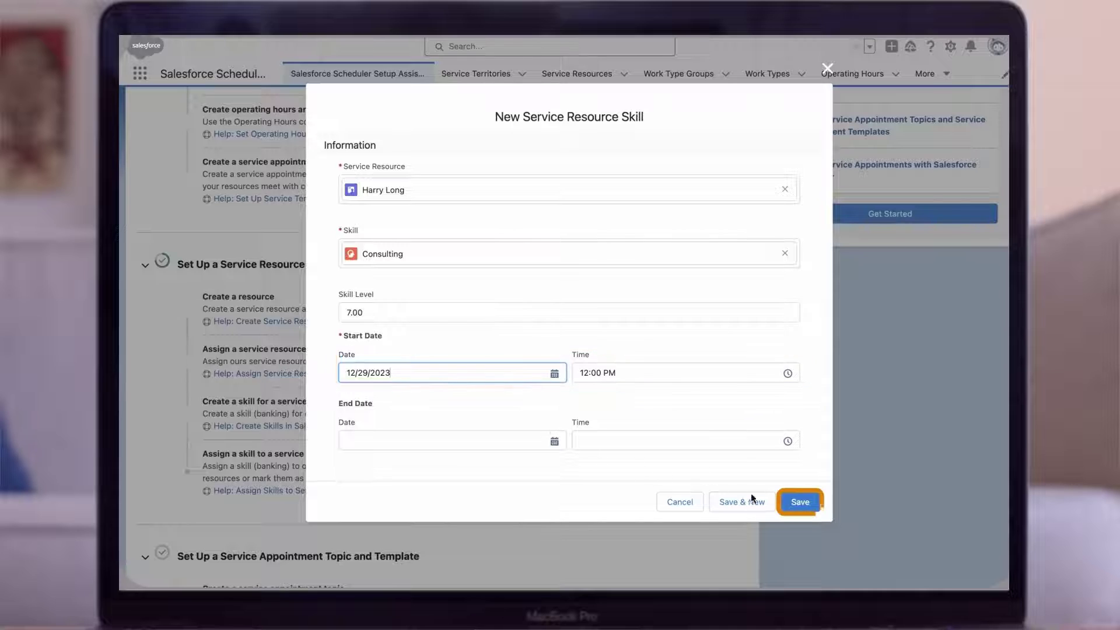
pyautogui.click(799, 503)
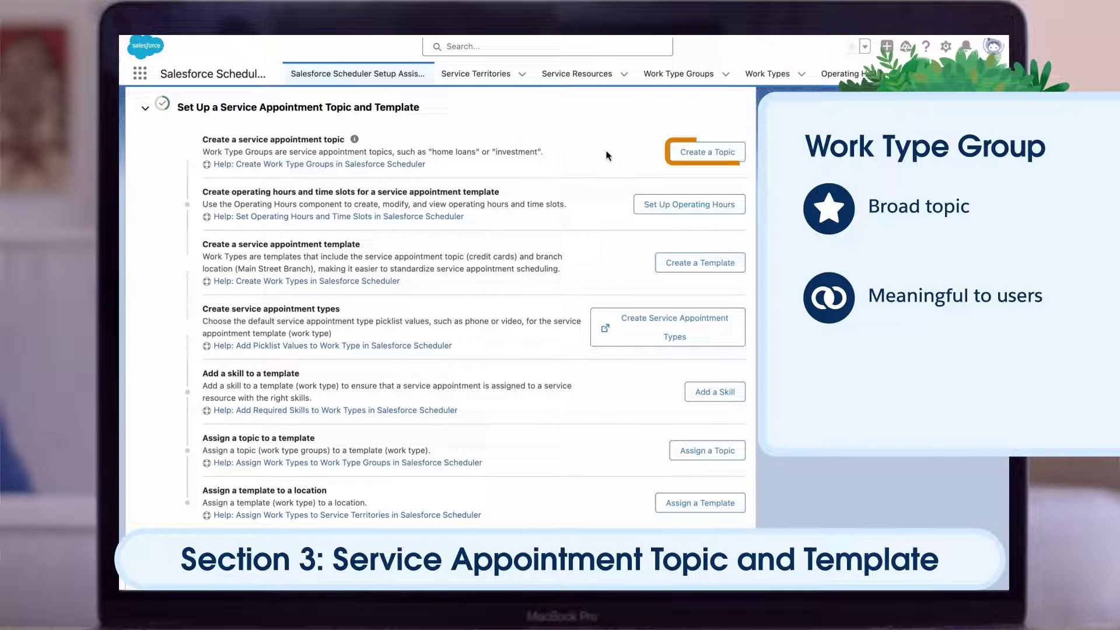
# Create an active work type group named 'General Consults' and save it
pyautogui.click(684, 146)
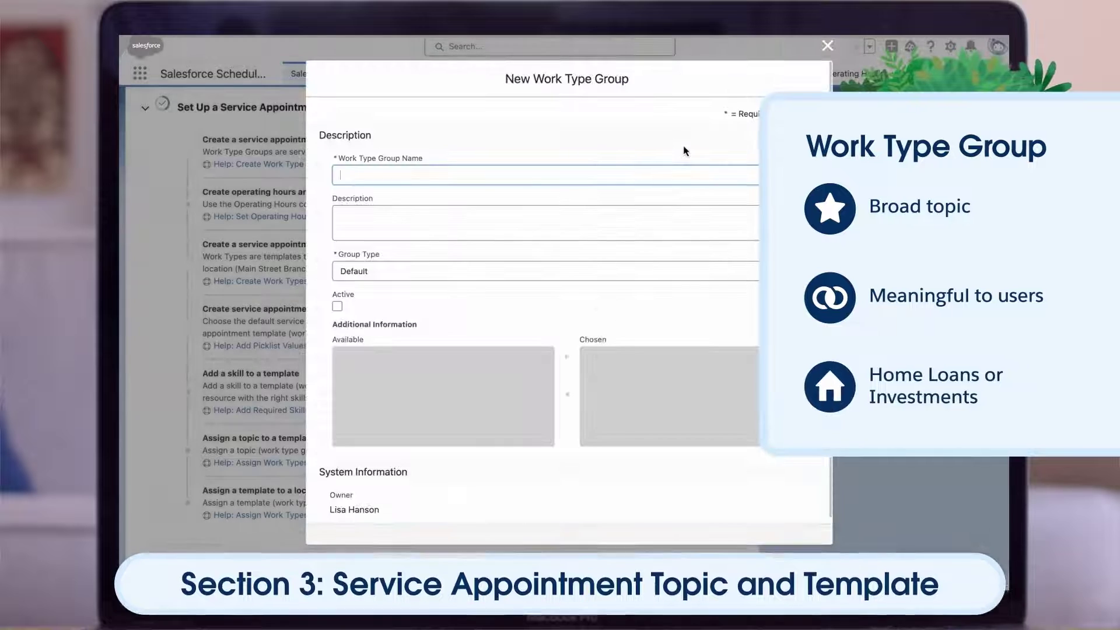
pyautogui.write('Ge')
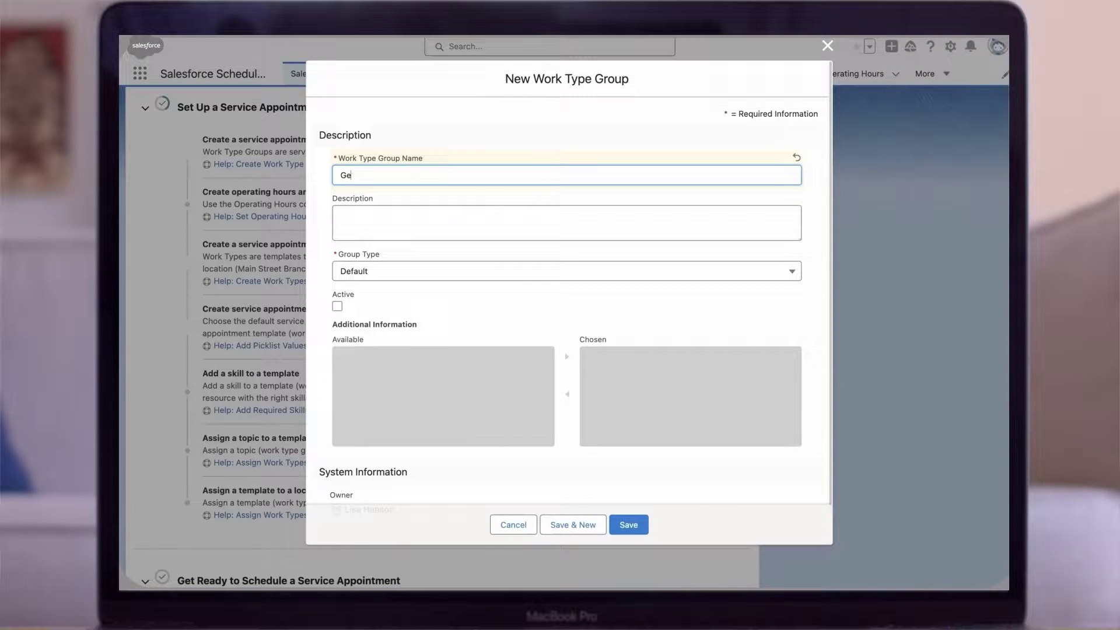
pyautogui.write('neral Consults')
pyautogui.click(337, 307)
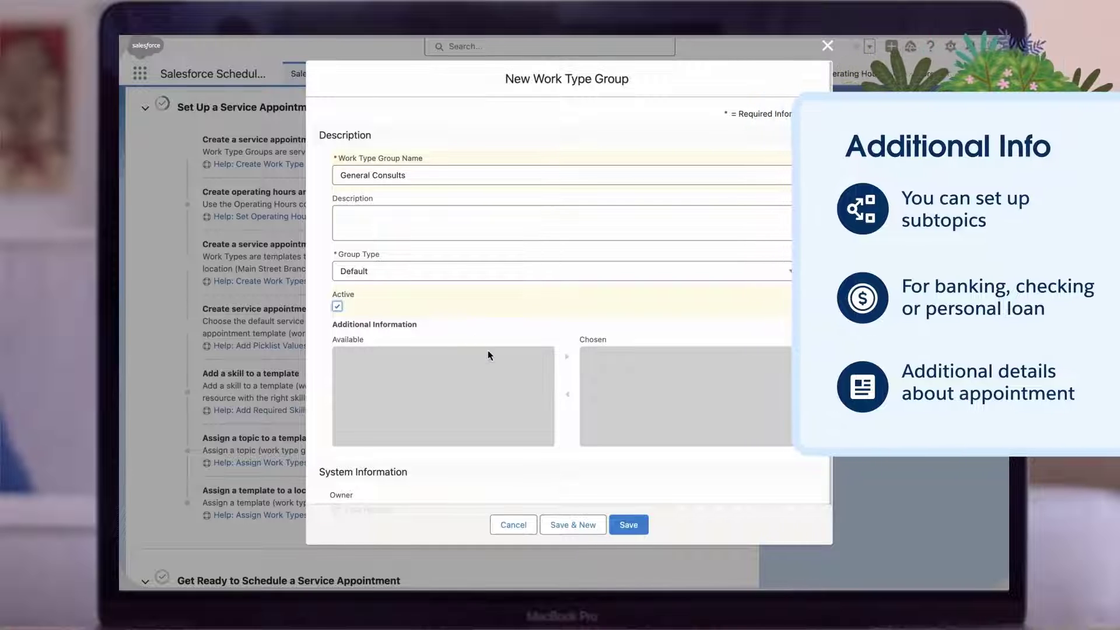
pyautogui.click(629, 525)
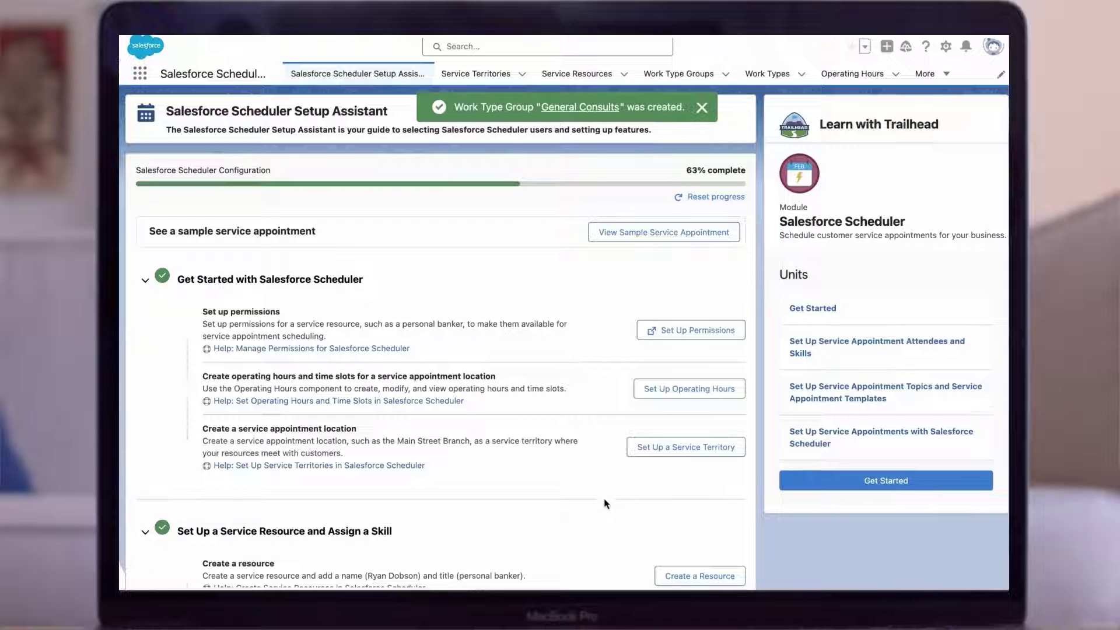
# Scroll the Setup Assistant down to the Service Appointment Topic and Template tasks
pyautogui.scroll(-8, 593, 462)
pyautogui.scroll(-3, 592, 464)
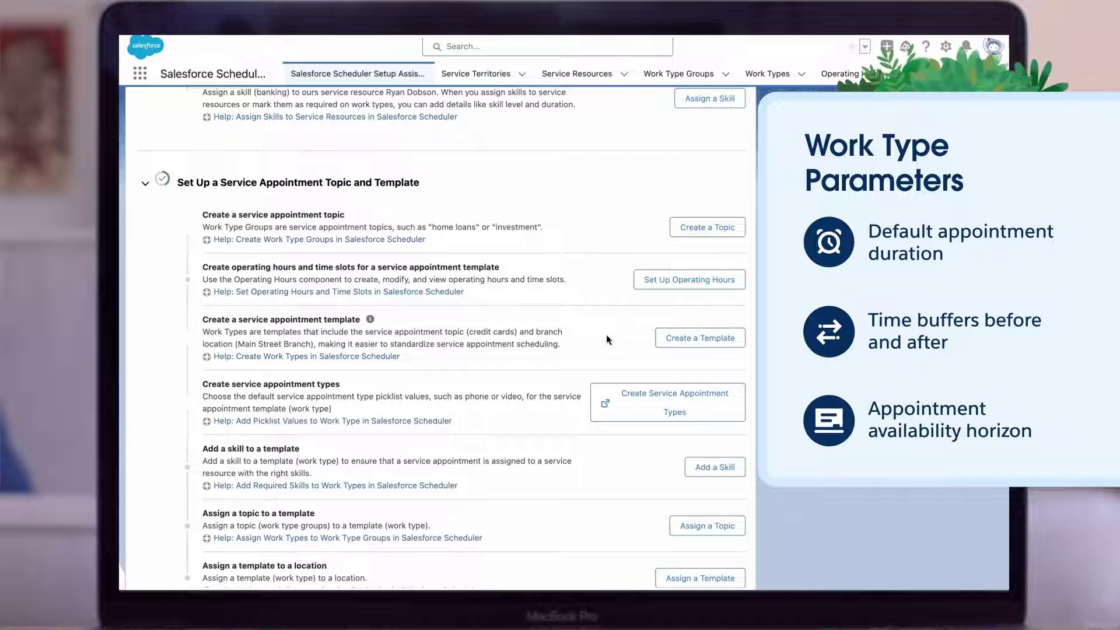
# Fill in the 'General Consulting' template: 60 minutes estimated duration, Timeframe Start 1
pyautogui.click(658, 337)
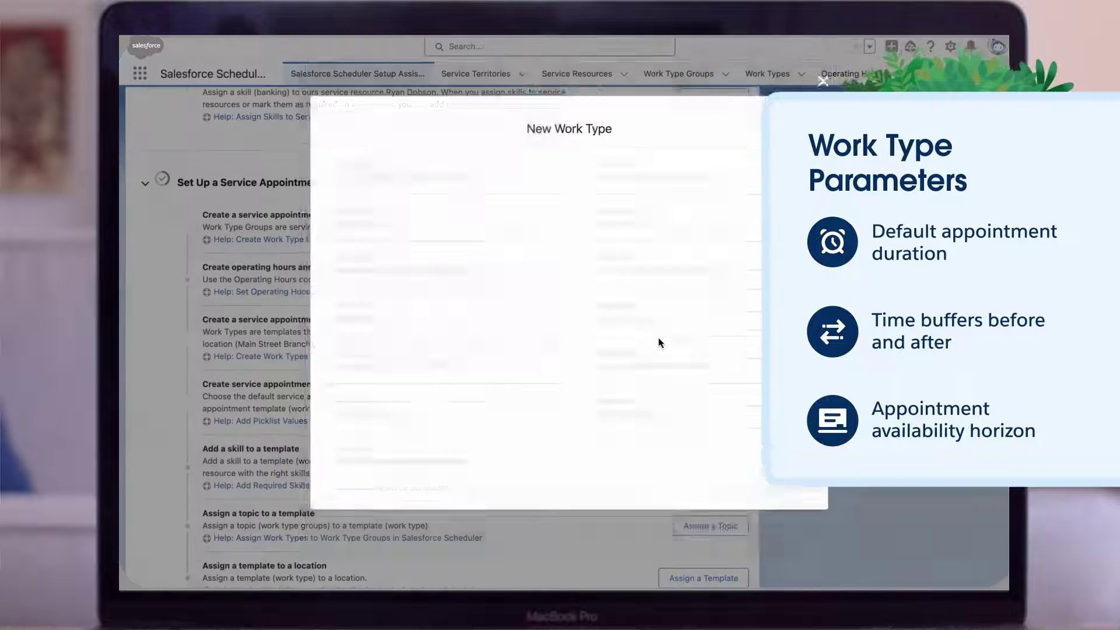
pyautogui.write('Ge')
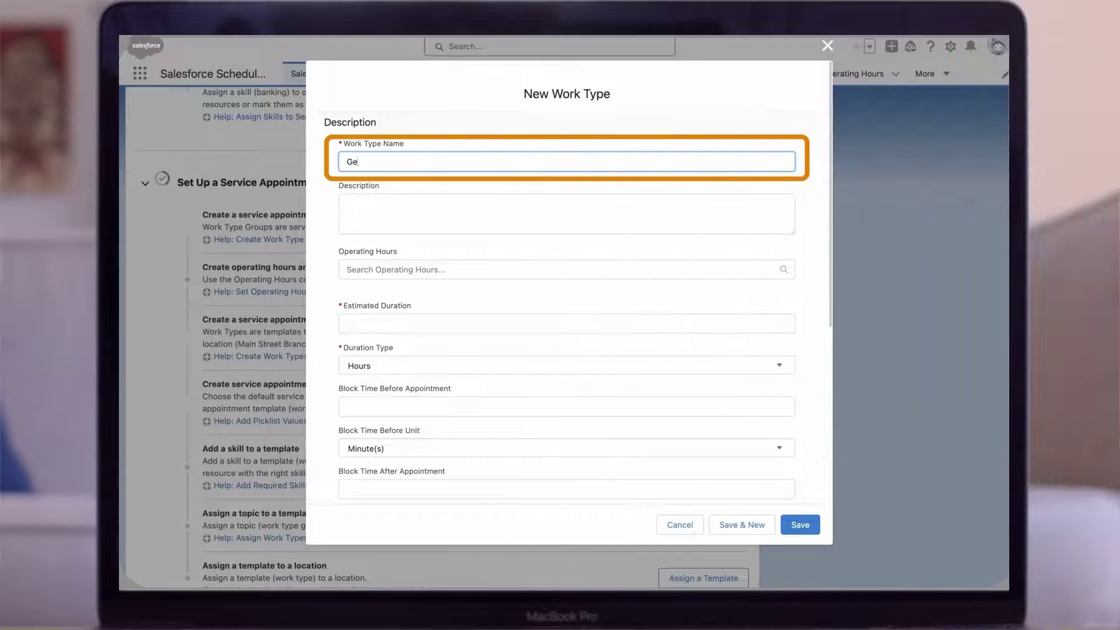
pyautogui.write('neral Consulting')
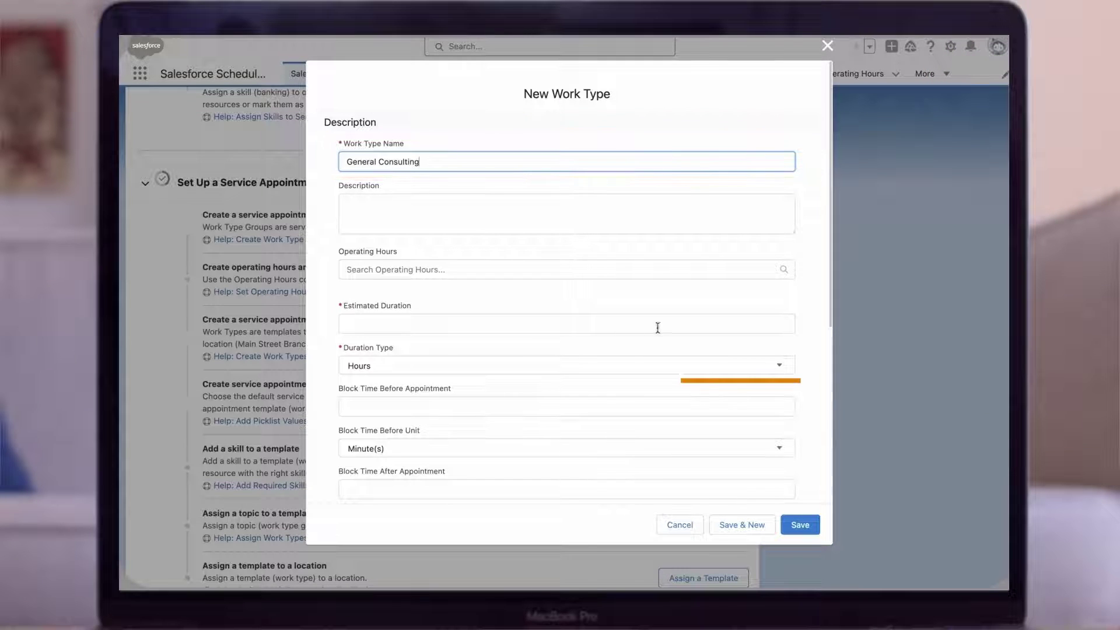
pyautogui.click(513, 370)
pyautogui.click(492, 434)
pyautogui.click(492, 324)
pyautogui.write('60')
pyautogui.click(535, 302)
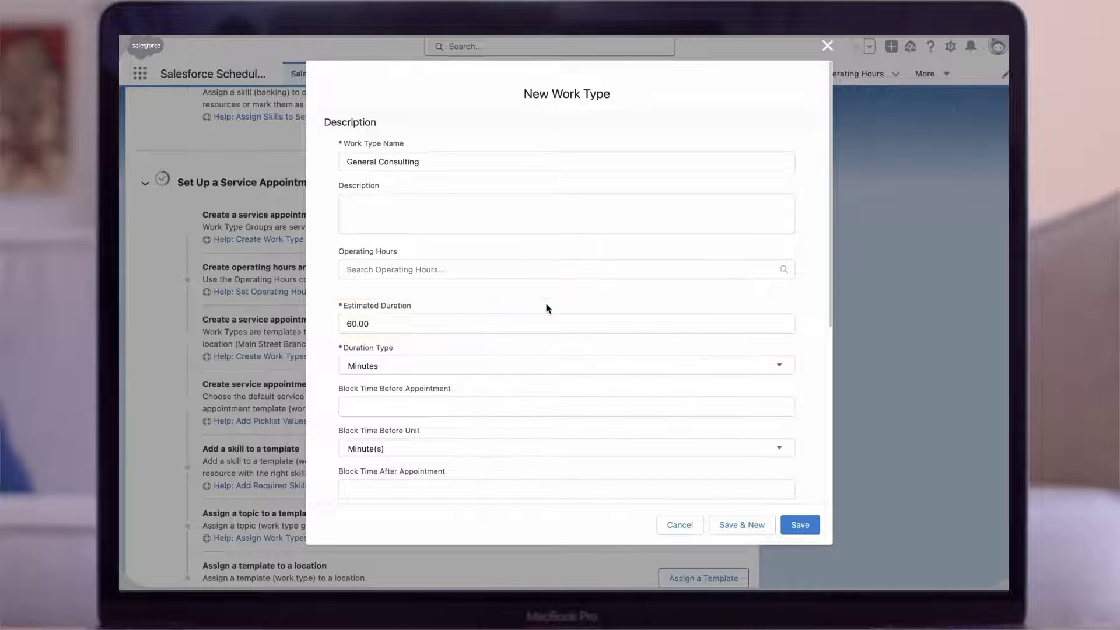
pyautogui.scroll(-5, 548, 308)
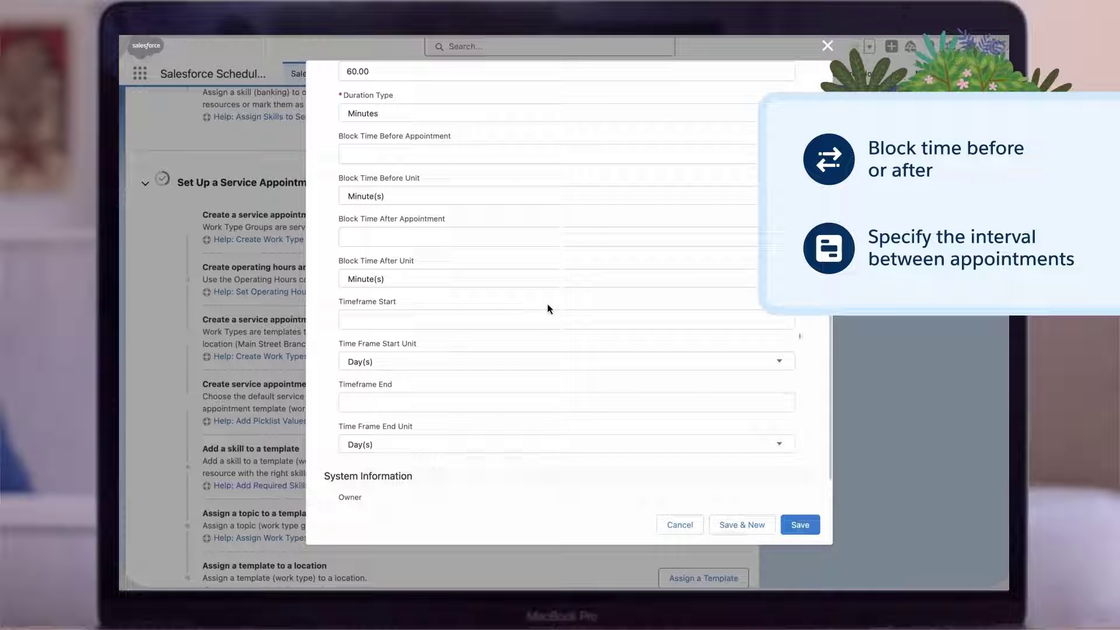
pyautogui.click(511, 321)
pyautogui.write('1')
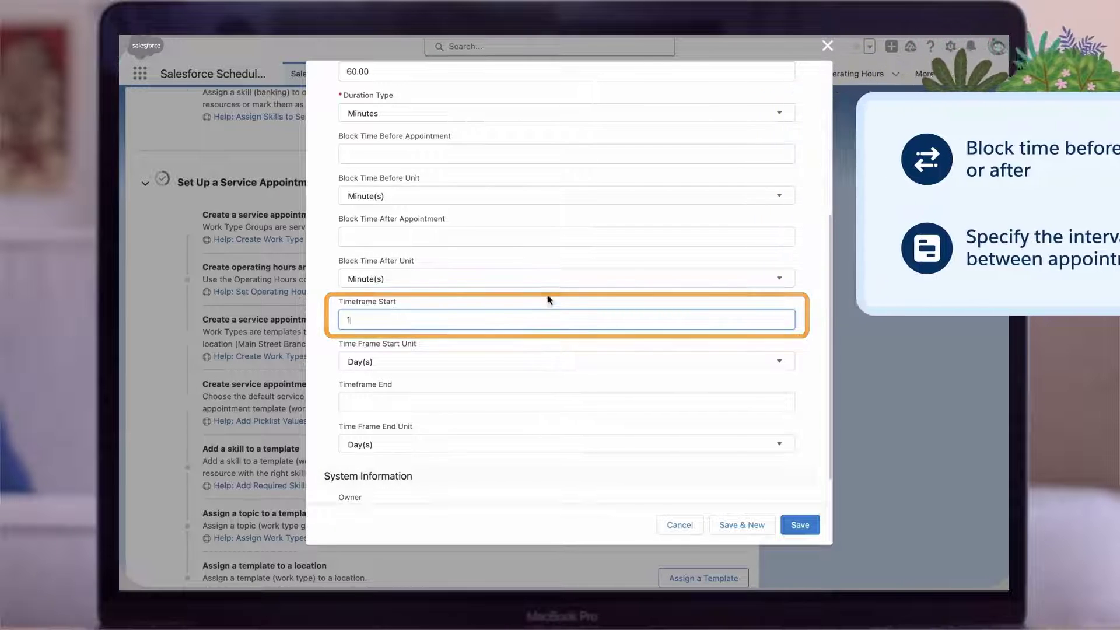
# Save the General Consulting work type
pyautogui.click(789, 524)
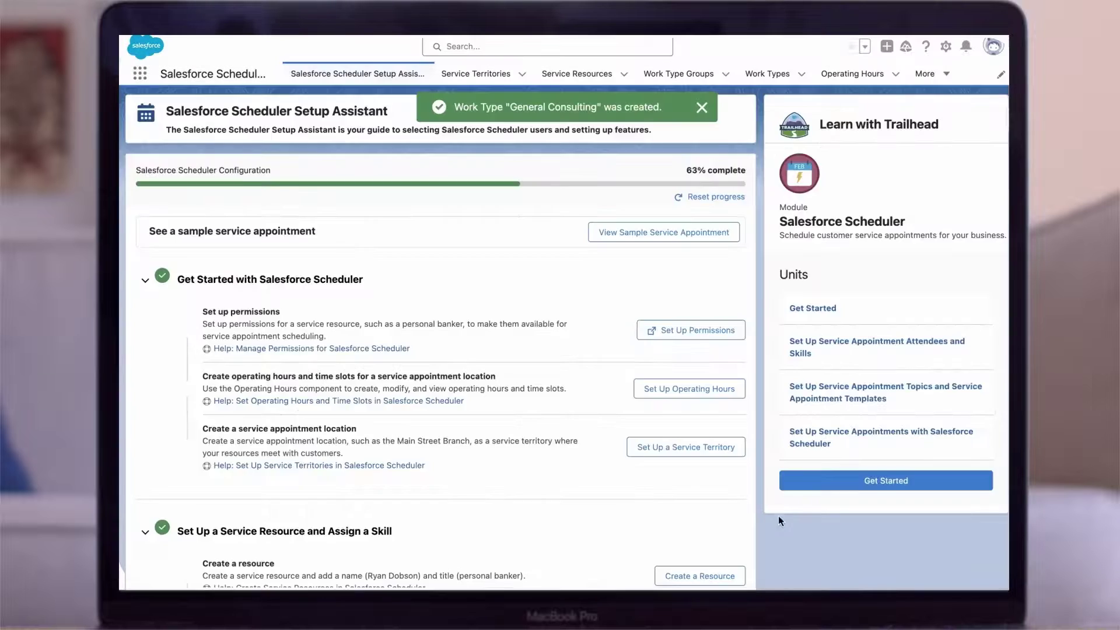
pyautogui.scroll(-12, 568, 380)
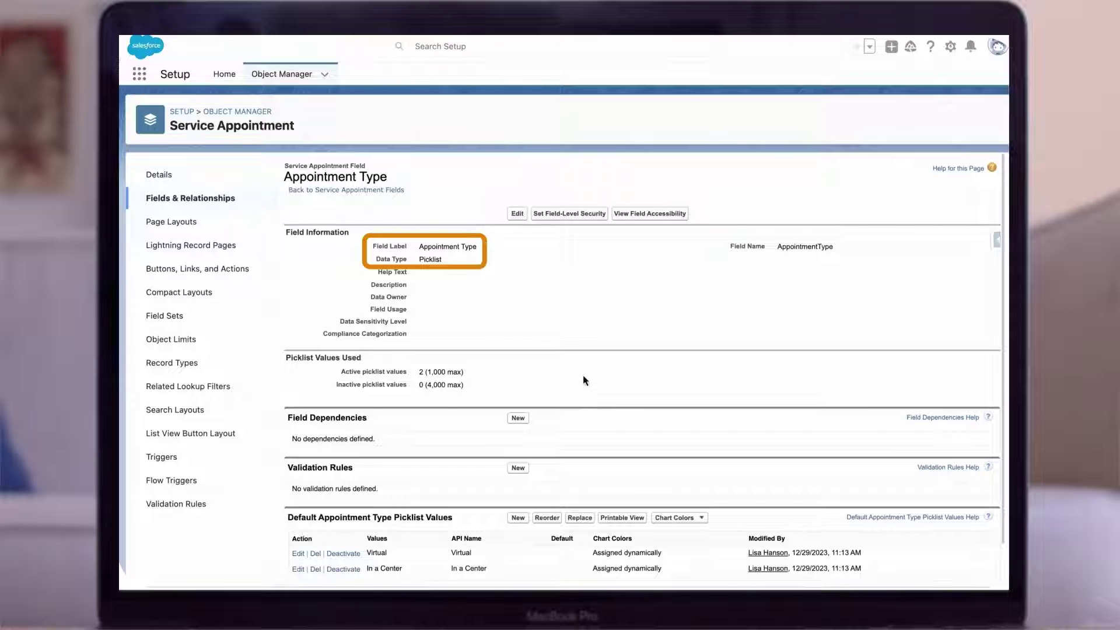
pyautogui.scroll(-2, 581, 374)
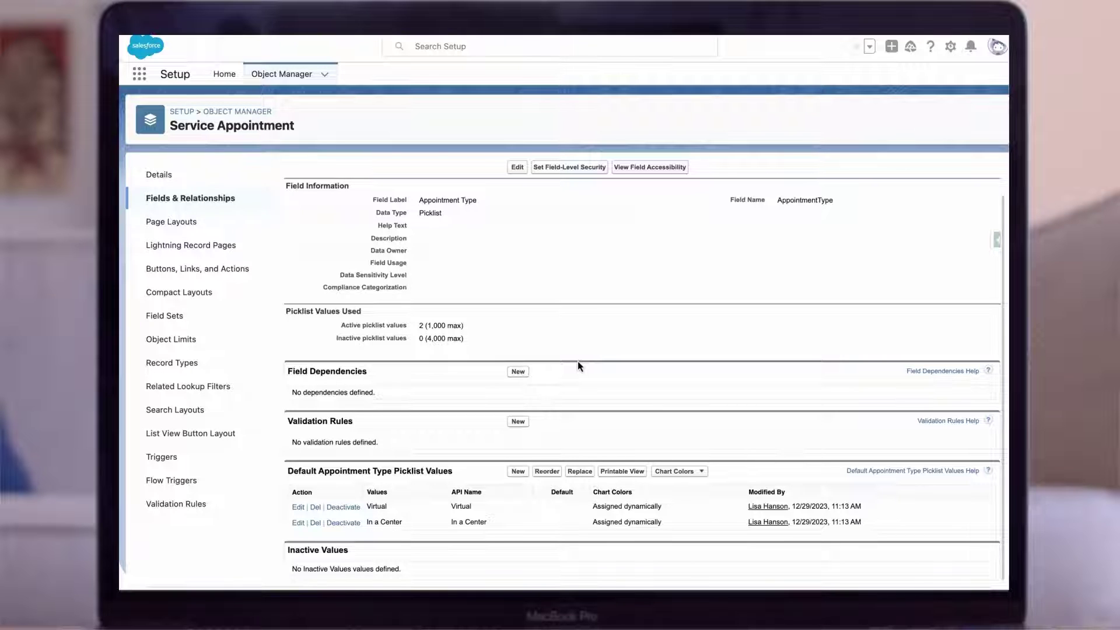
# Add 'Phone Call' as a new Appointment Type picklist value and save it
pyautogui.click(522, 476)
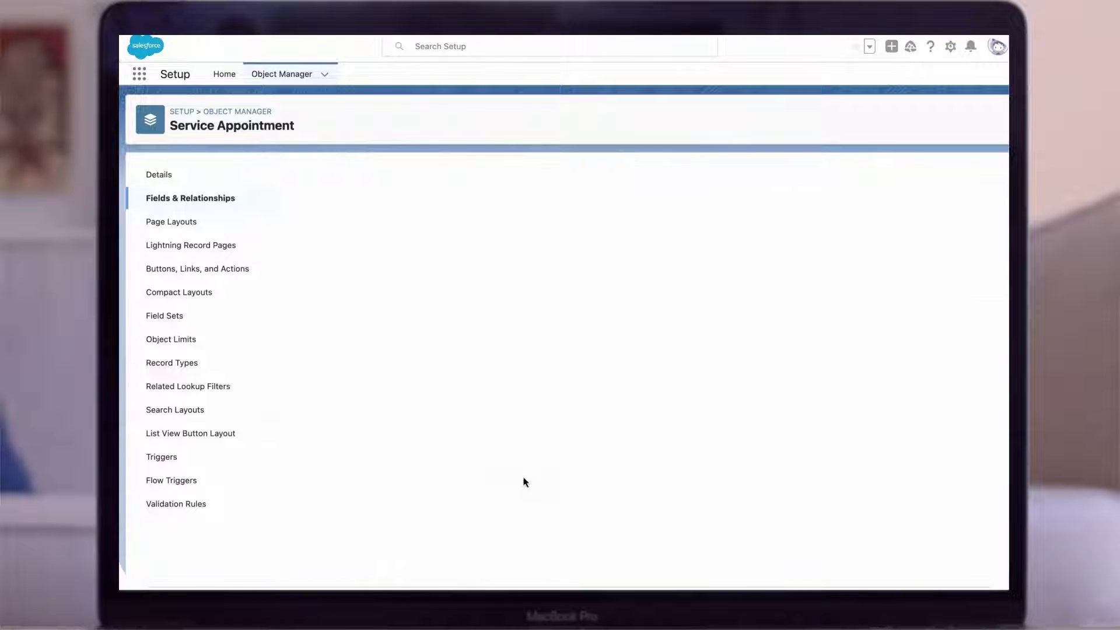
pyautogui.write('Phone Call')
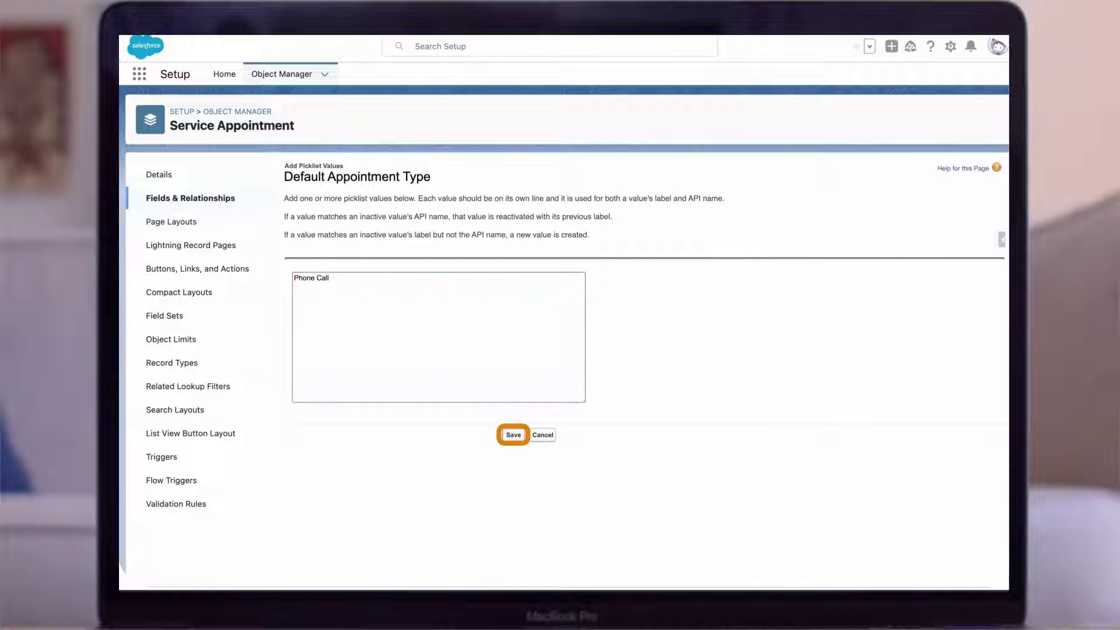
pyautogui.click(513, 435)
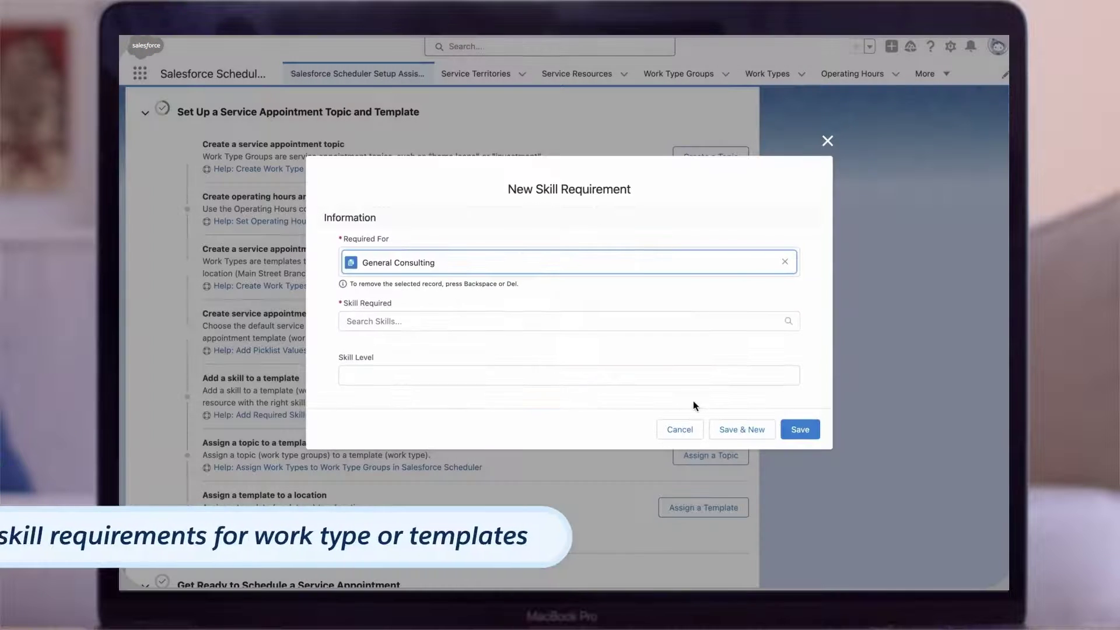
# Add Consulting as a required skill for the General Consulting template
pyautogui.write('cons')
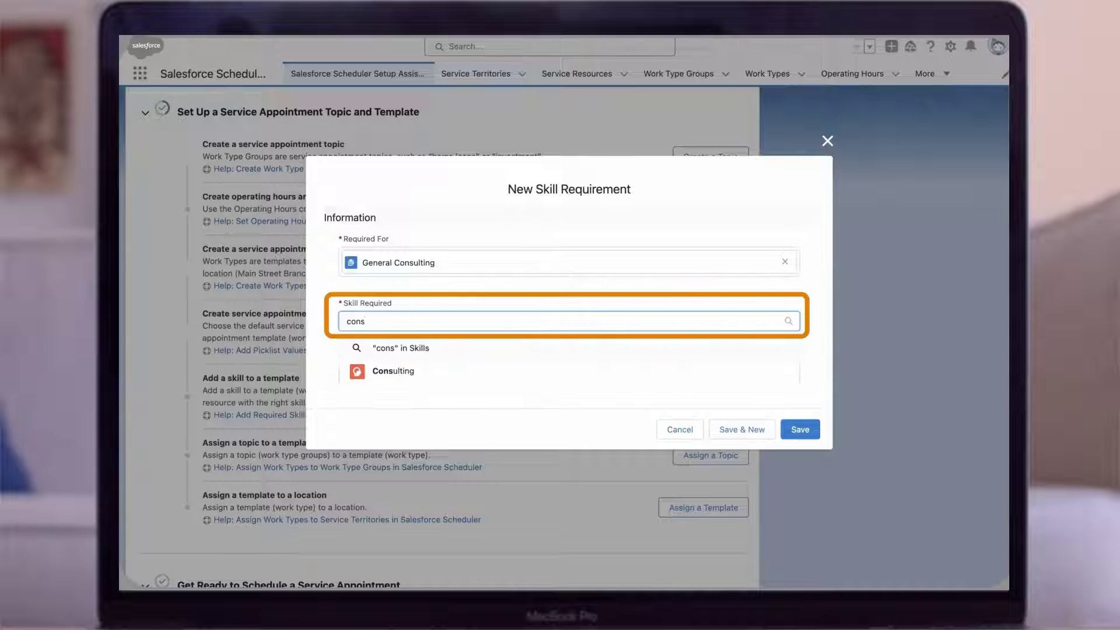
pyautogui.click(501, 374)
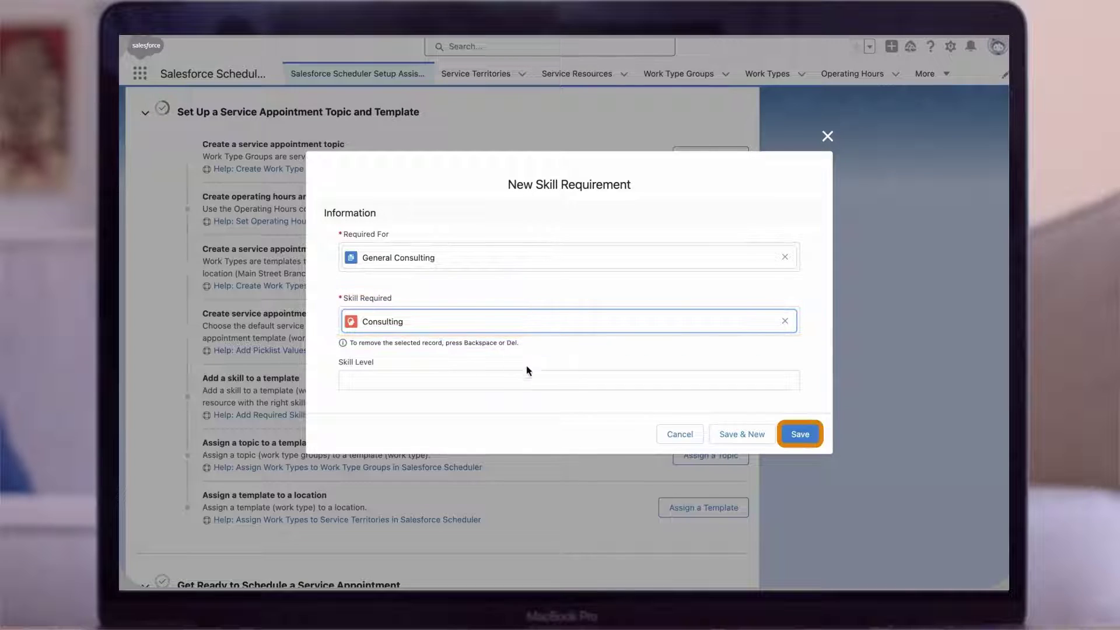
pyautogui.click(800, 434)
# Assign the General Consulting template to the General Consults topic
pyautogui.scroll(-15, 569, 421)
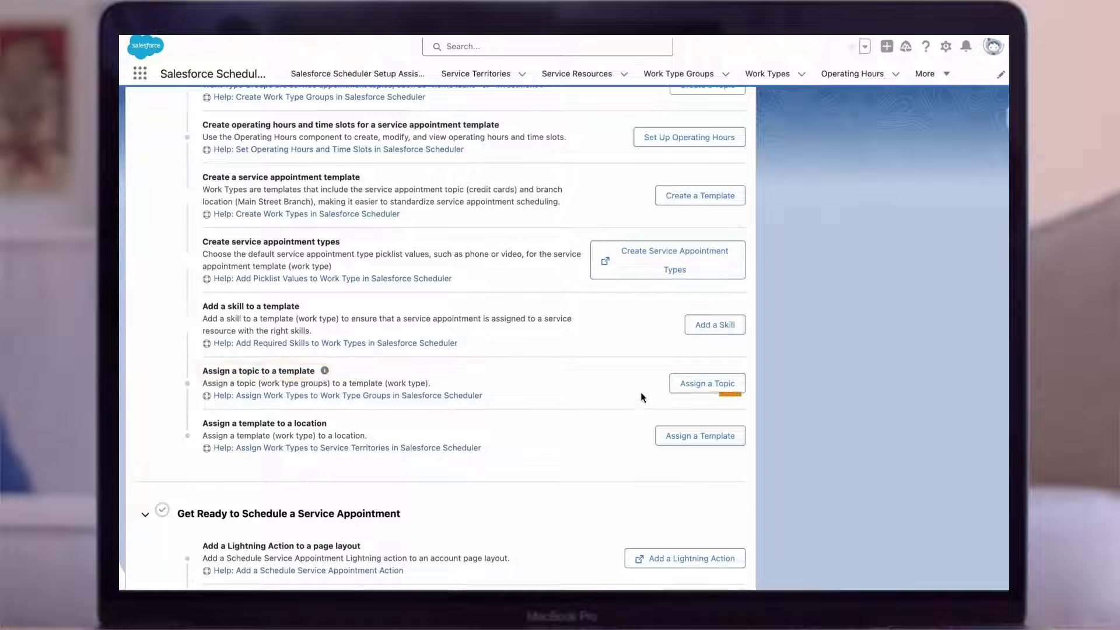
pyautogui.click(684, 390)
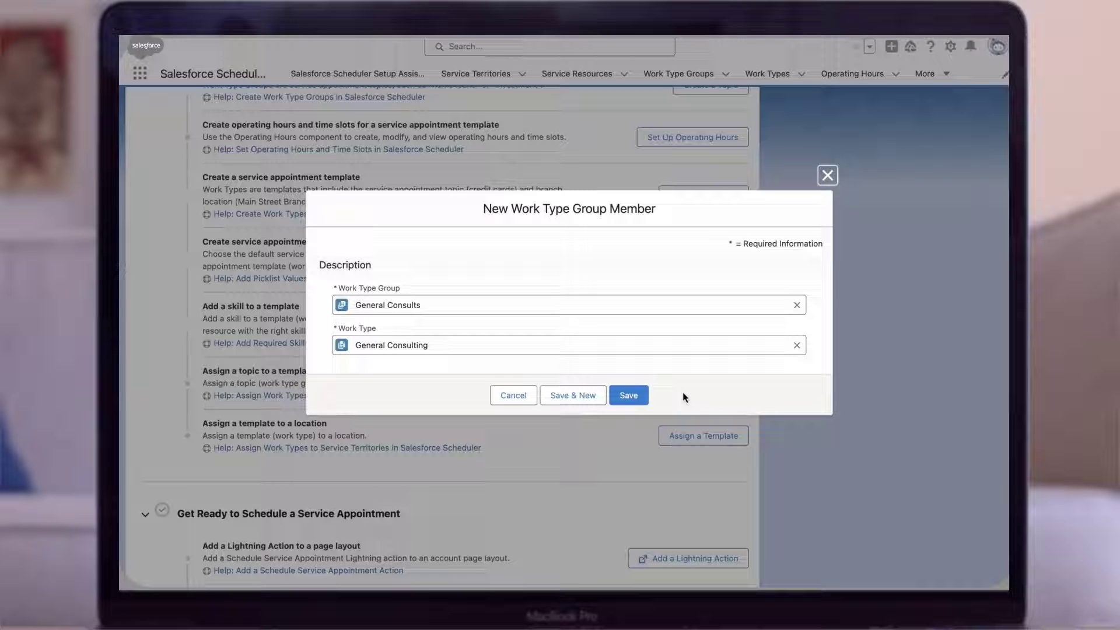
pyautogui.click(640, 393)
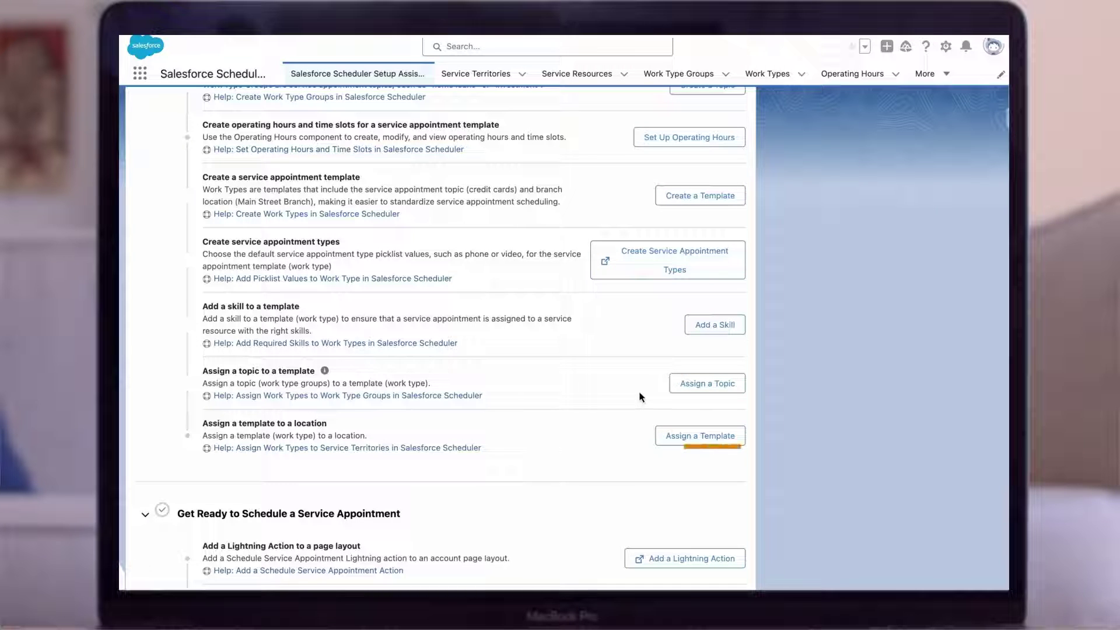
# Assign the General Consulting template to the San Francisco Office location
pyautogui.click(682, 438)
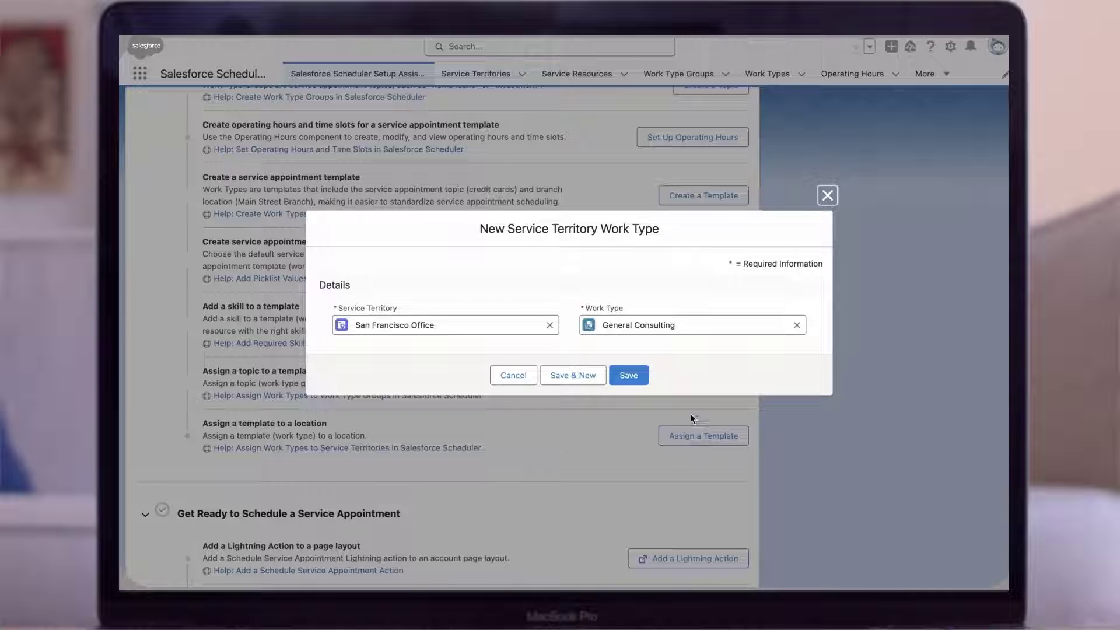
pyautogui.click(639, 373)
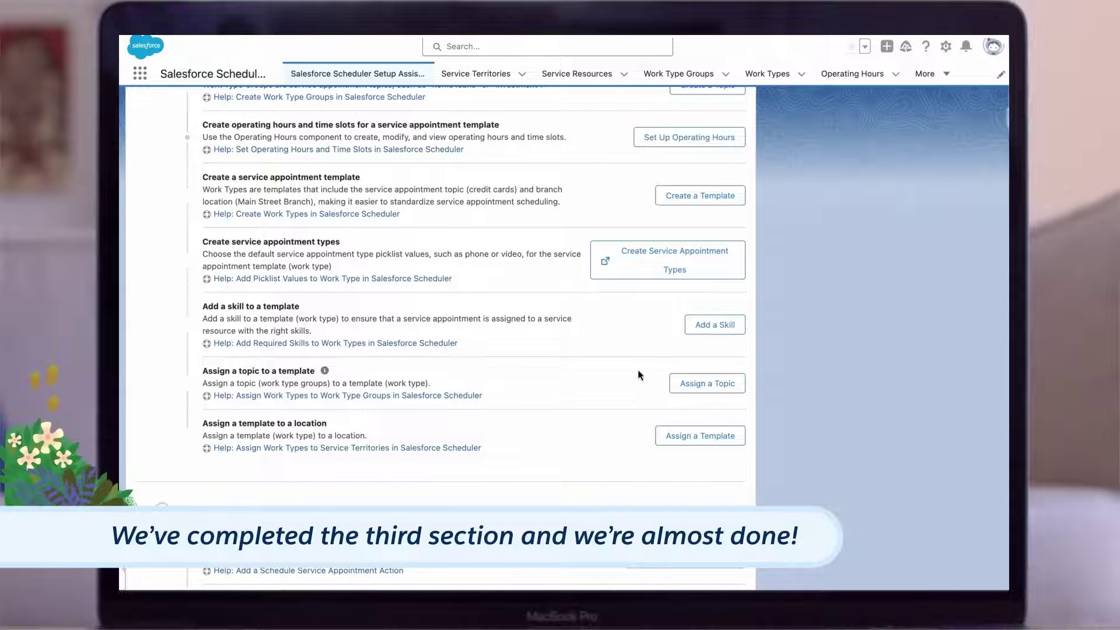
pyautogui.scroll(-3, 635, 381)
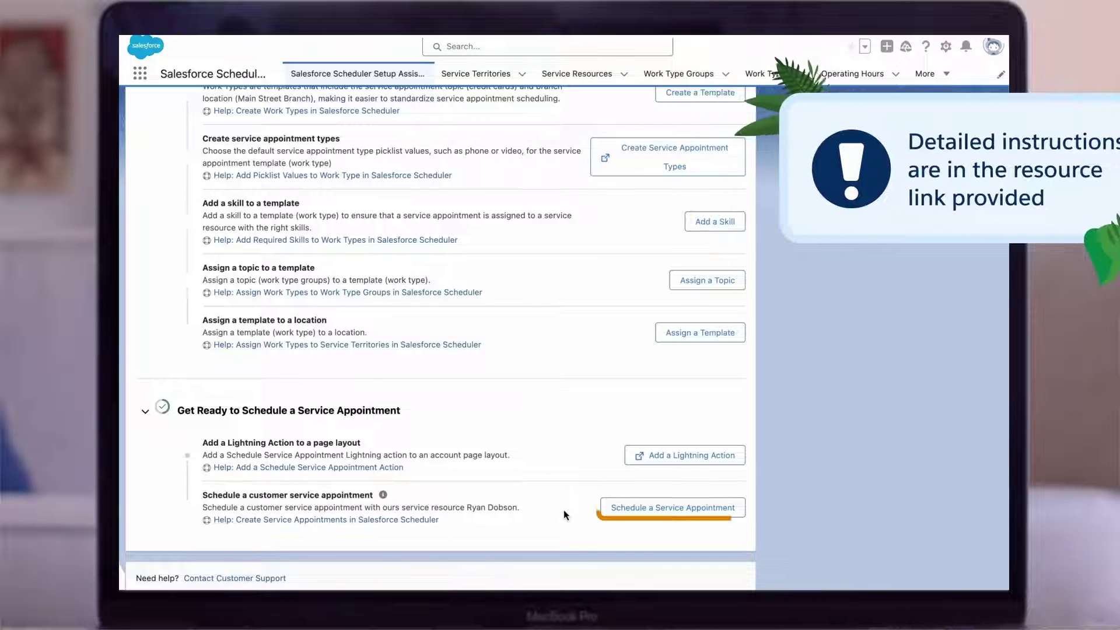
# Start an appointment for Burlington Textiles Corp of America, General Consults topic, Phone Call type
pyautogui.click(642, 508)
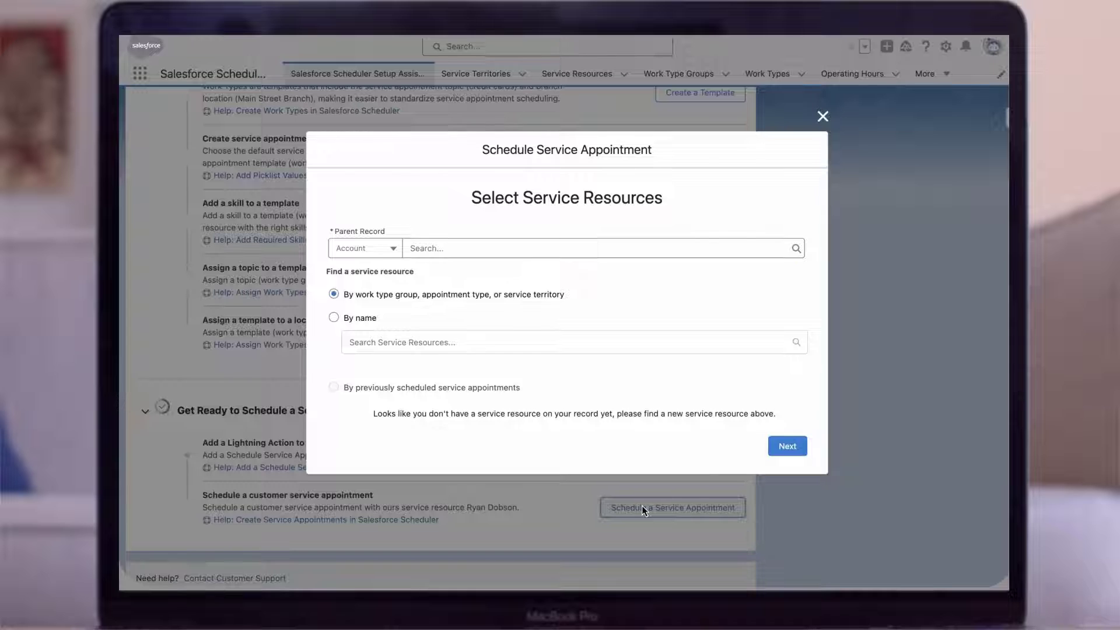
pyautogui.click(468, 247)
pyautogui.write('bur')
pyautogui.click(477, 290)
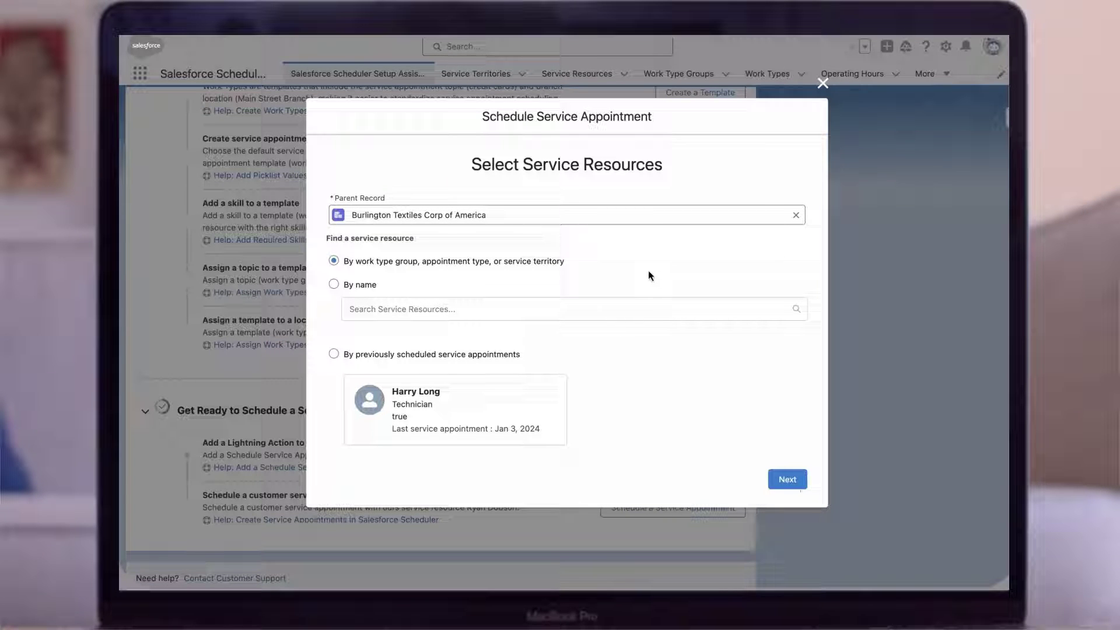
pyautogui.click(789, 479)
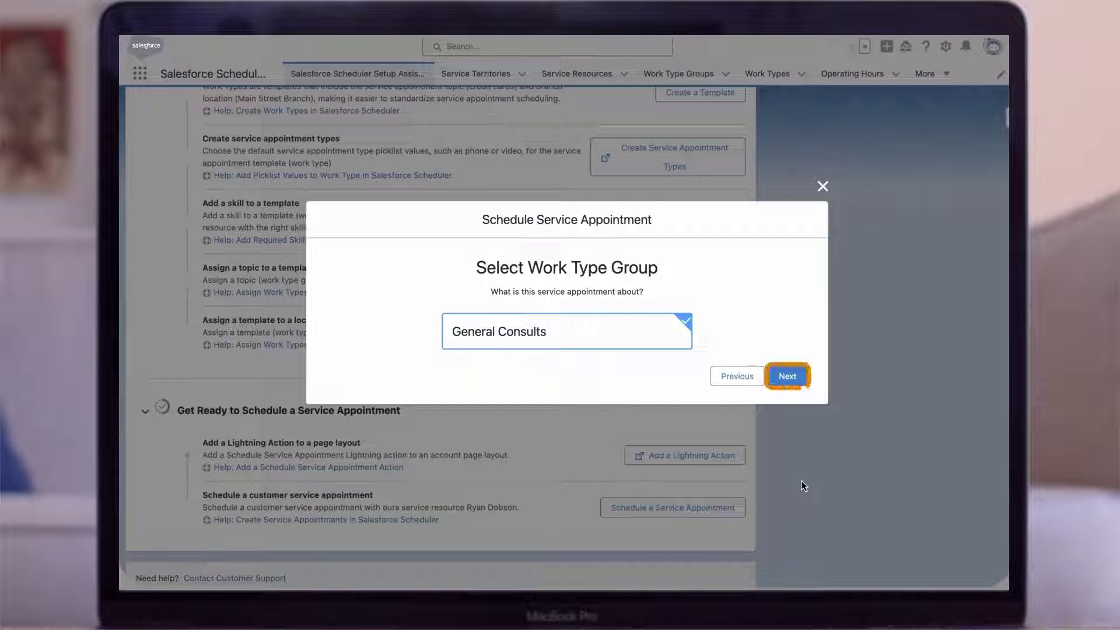
pyautogui.click(791, 378)
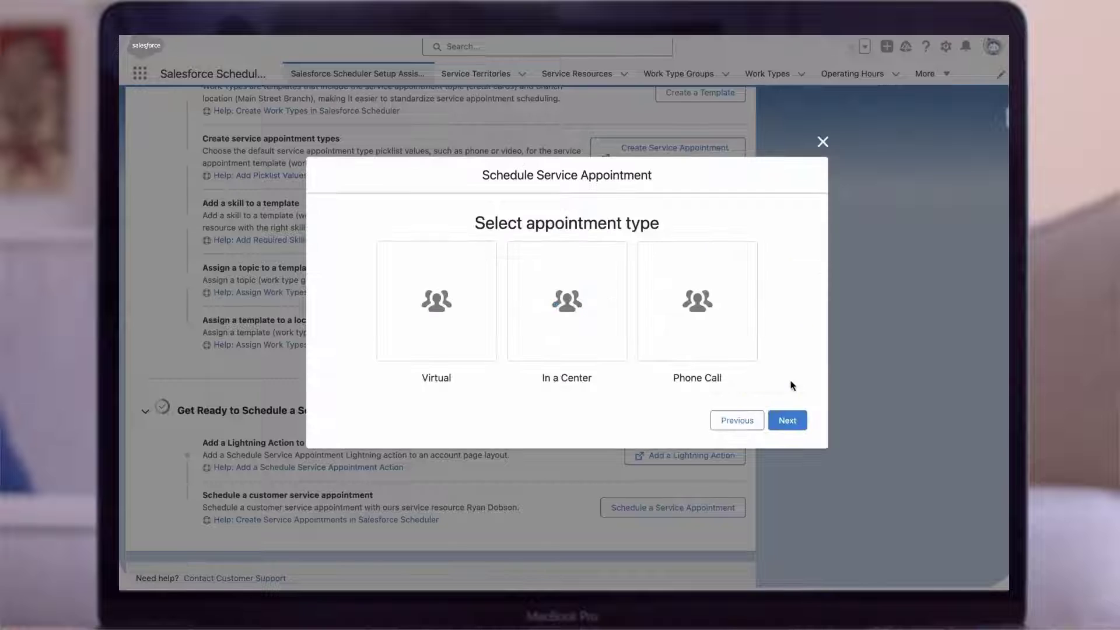
pyautogui.click(727, 283)
pyautogui.click(801, 422)
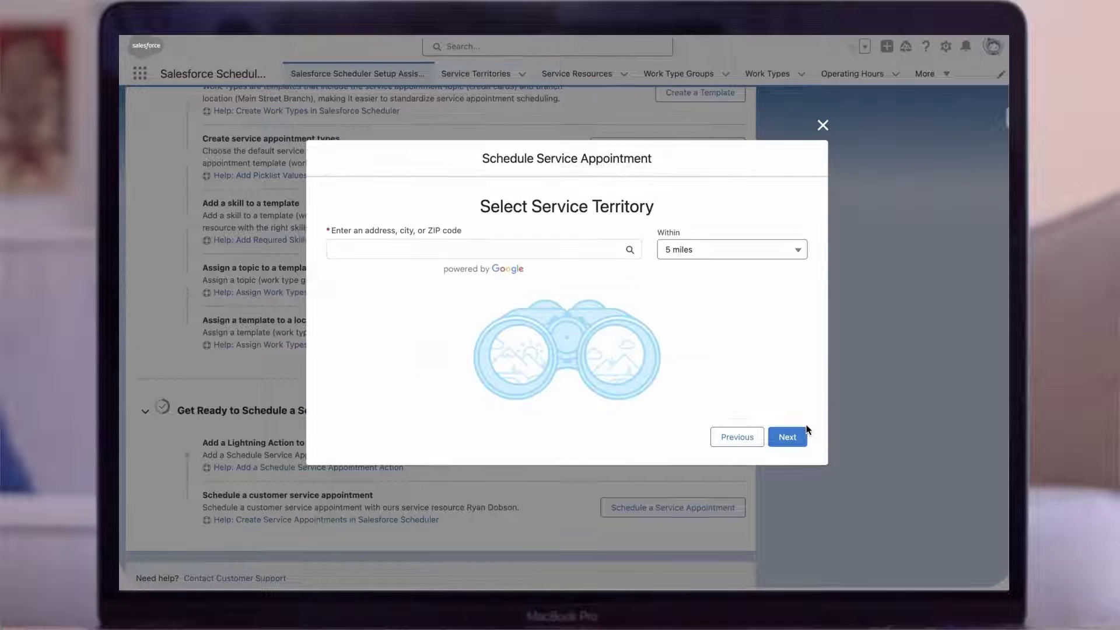
pyautogui.click(525, 245)
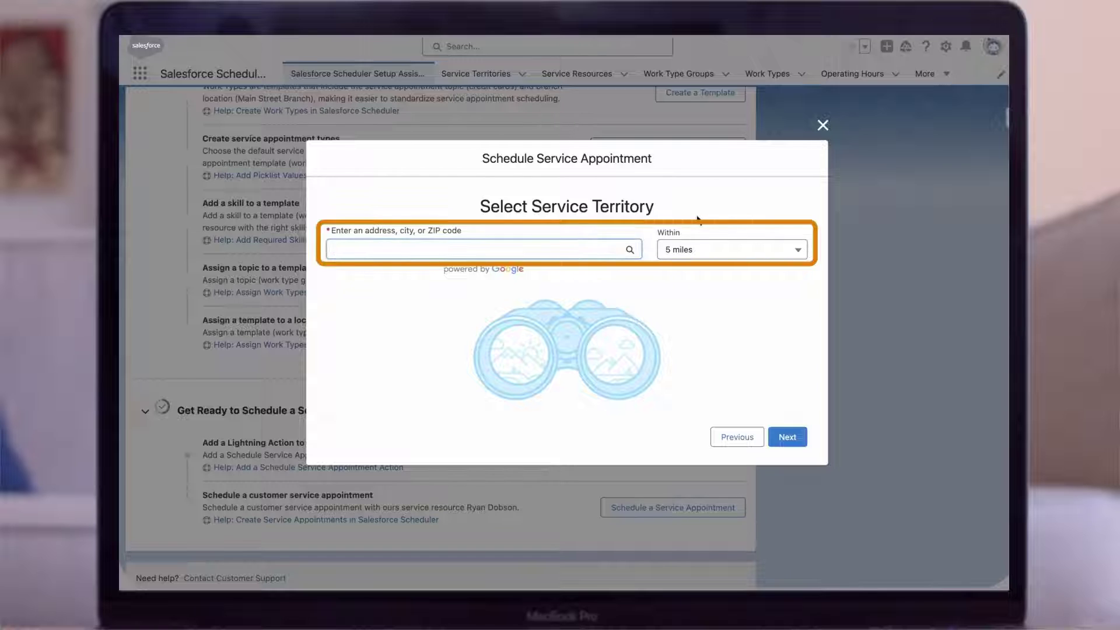
pyautogui.write('94105')
pyautogui.press('Down')
pyautogui.press('Return')
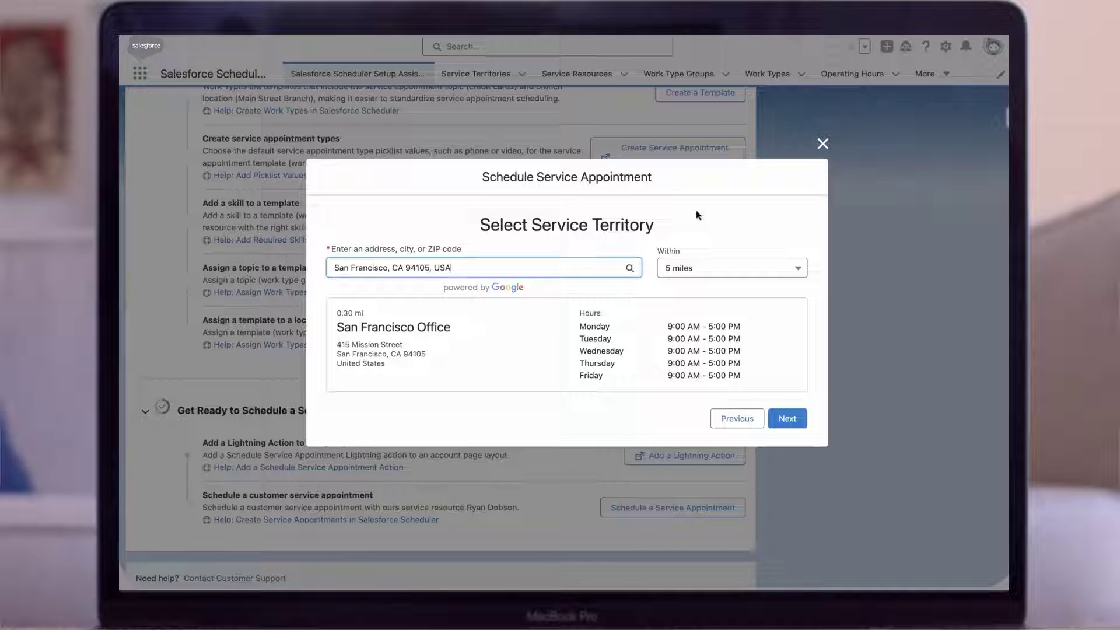
pyautogui.click(659, 334)
pyautogui.click(776, 419)
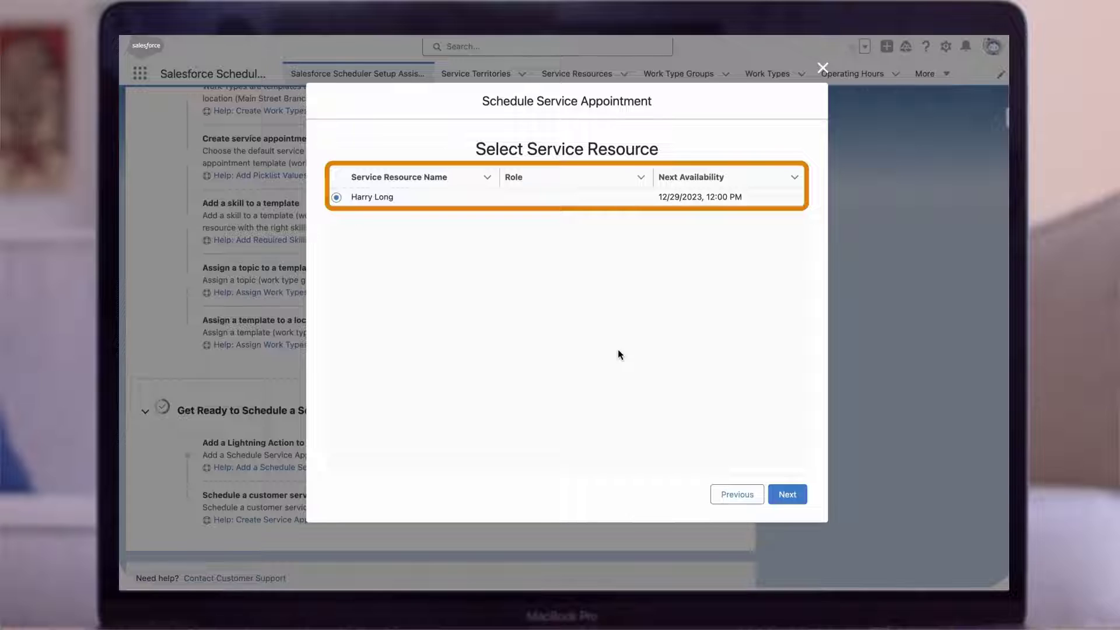
pyautogui.click(787, 495)
# Book the Wednesday, January 3, 2024, 12:45–1:45 PM slot and confirm the appointment
pyautogui.click(701, 185)
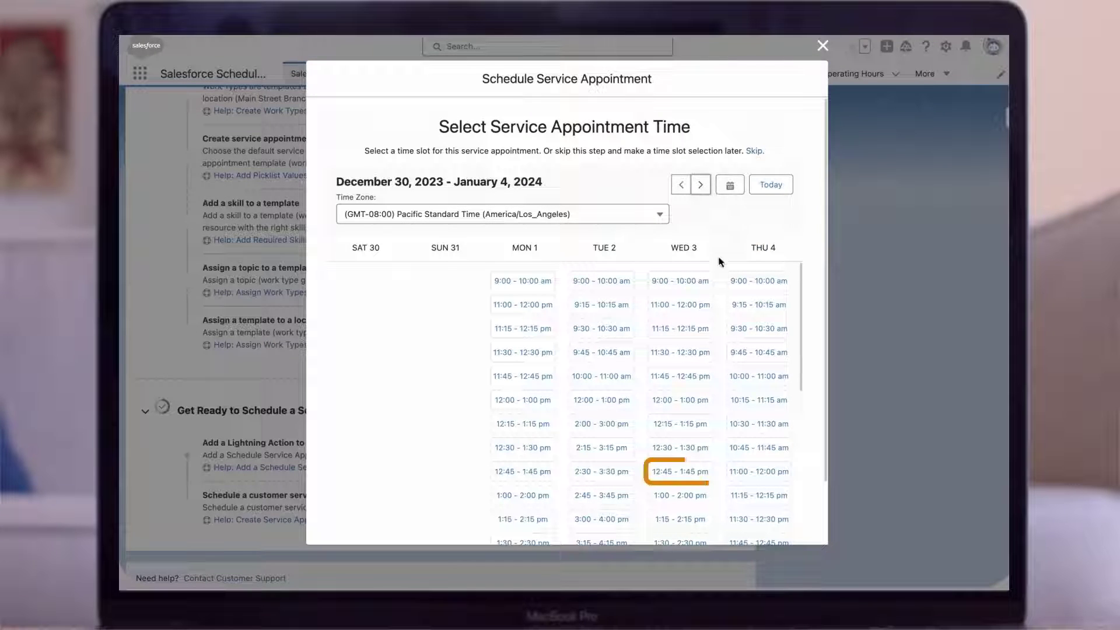
pyautogui.click(698, 473)
pyautogui.scroll(-10, 759, 466)
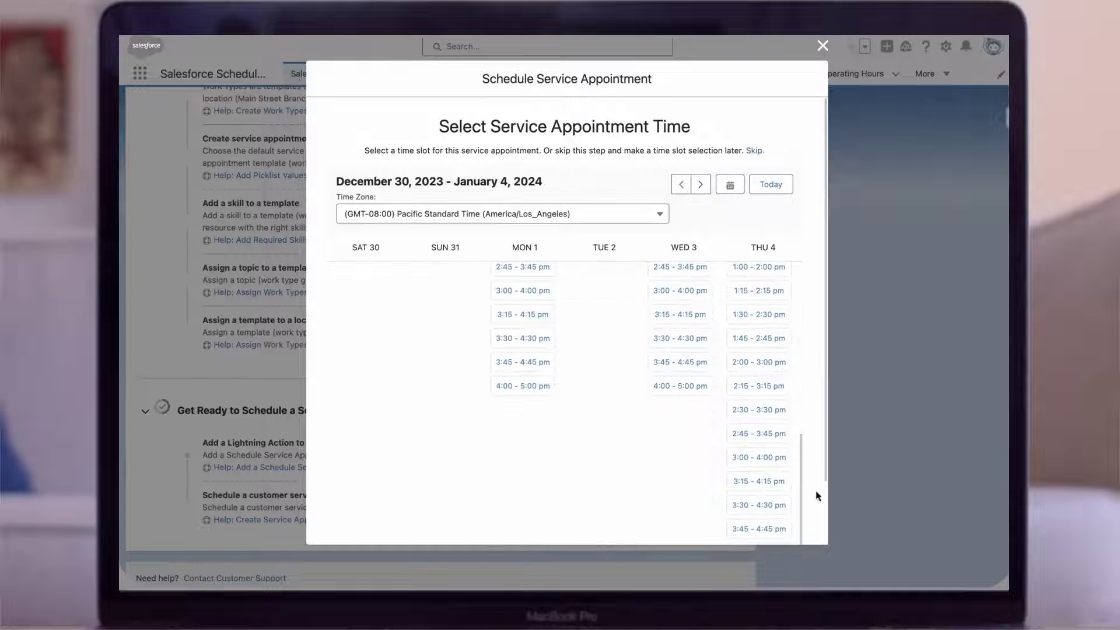
pyautogui.click(782, 515)
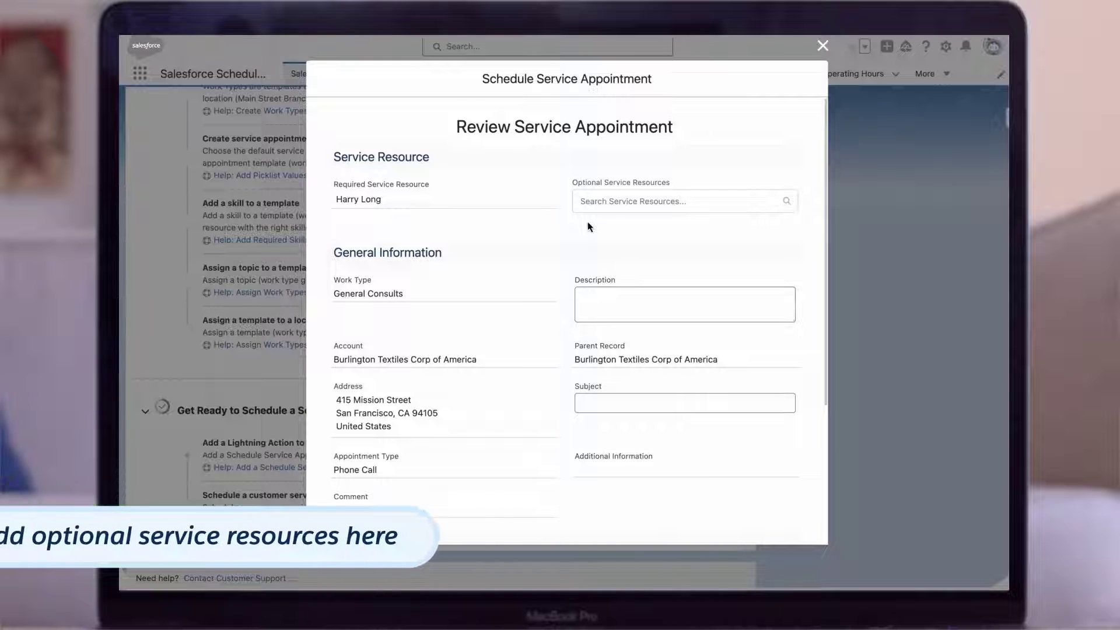
pyautogui.scroll(-5, 589, 227)
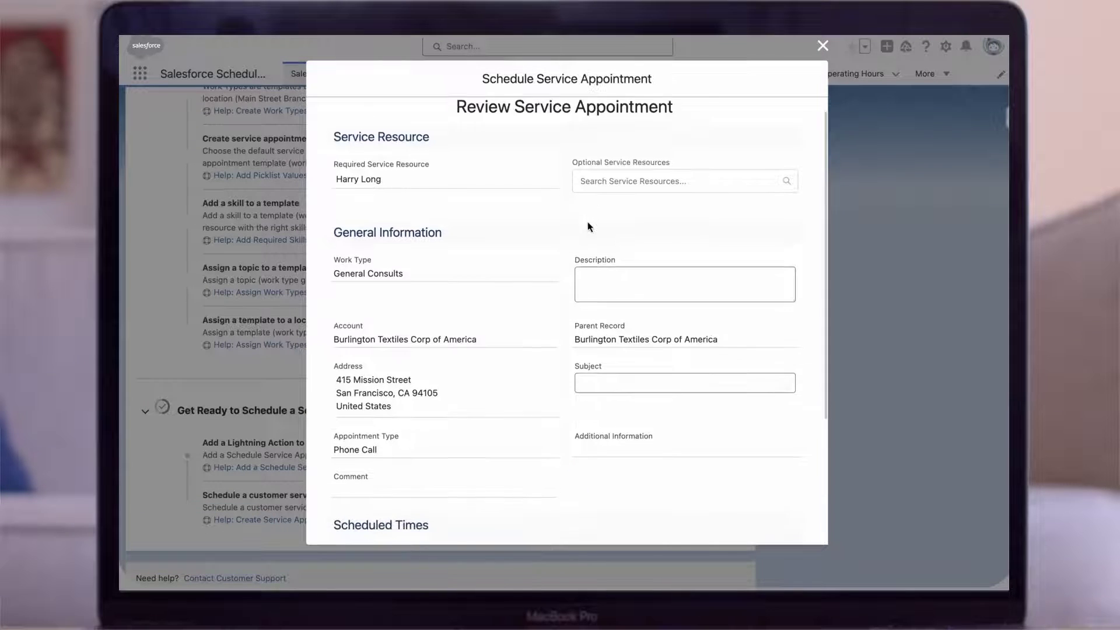
pyautogui.scroll(-2, 589, 224)
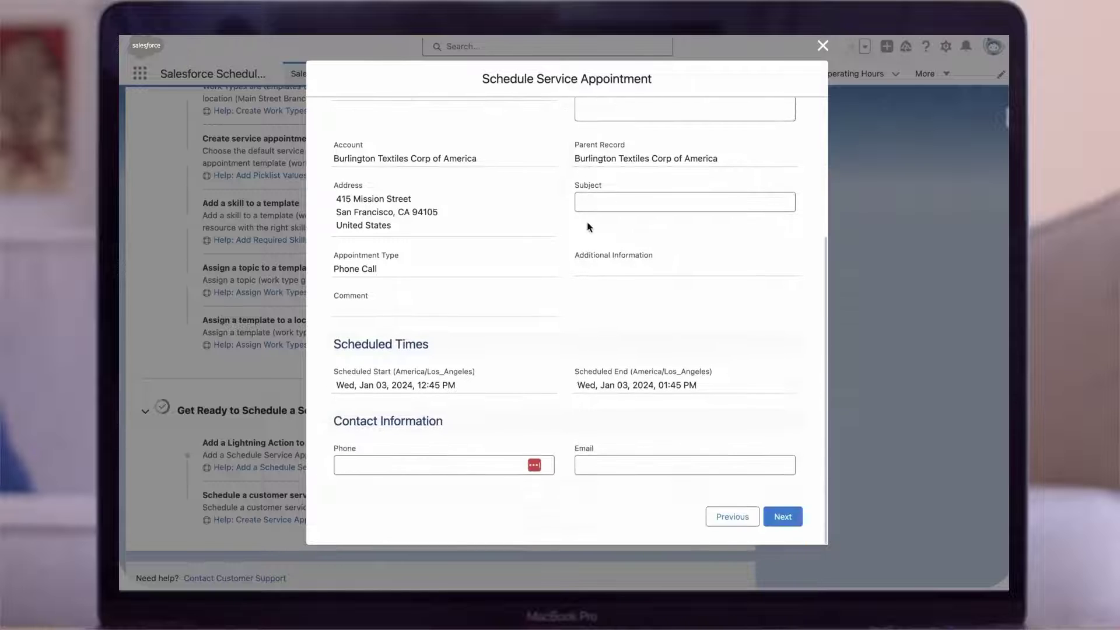
pyautogui.click(782, 516)
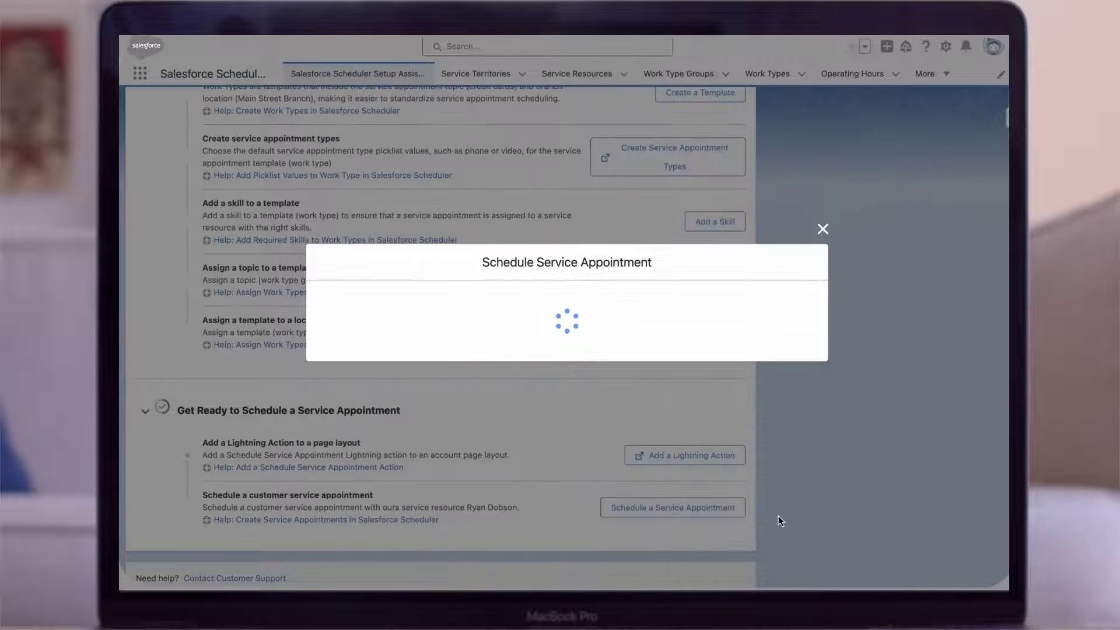
# Close the appointment wizard and open Salesforce Scheduler Settings by searching 'scheduler' in Setup
pyautogui.click(782, 411)
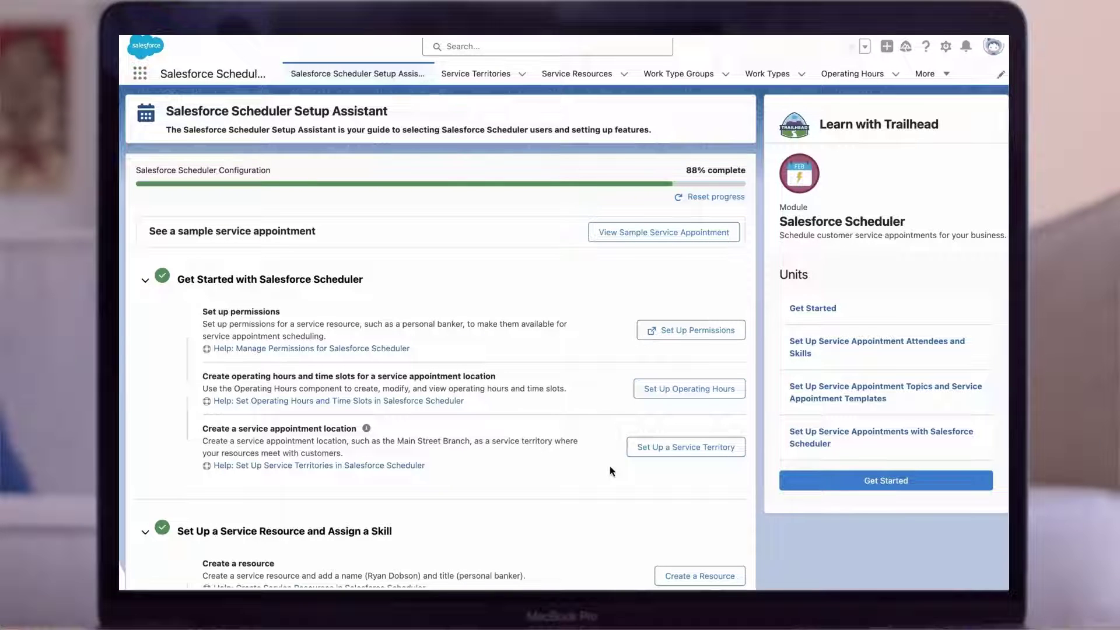
pyautogui.click(947, 51)
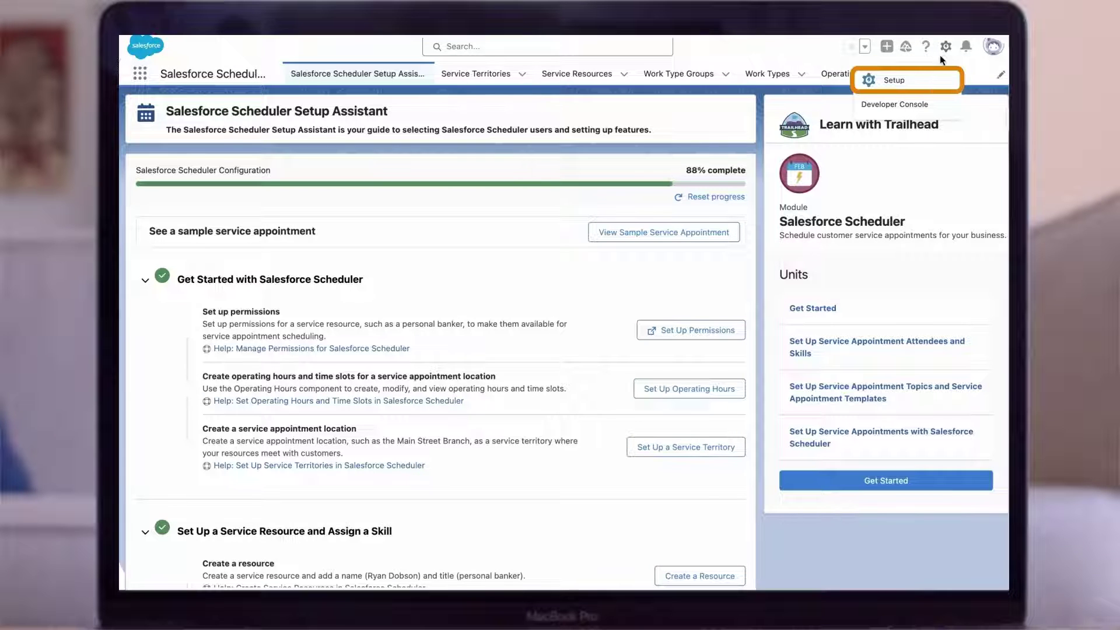
pyautogui.click(911, 81)
pyautogui.write('scheduler')
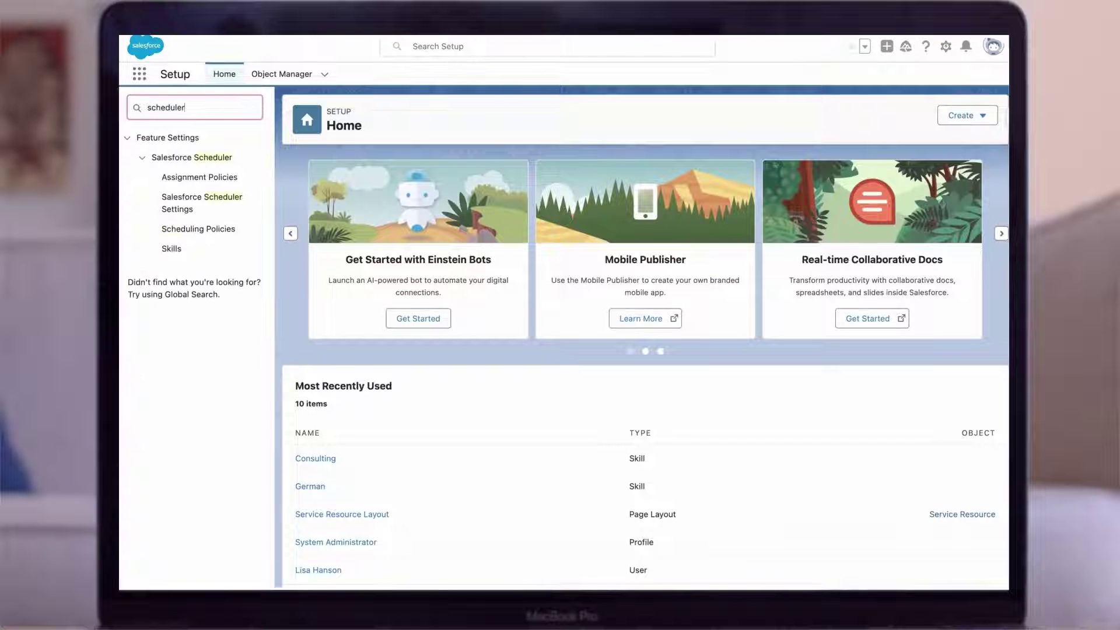
pyautogui.click(192, 204)
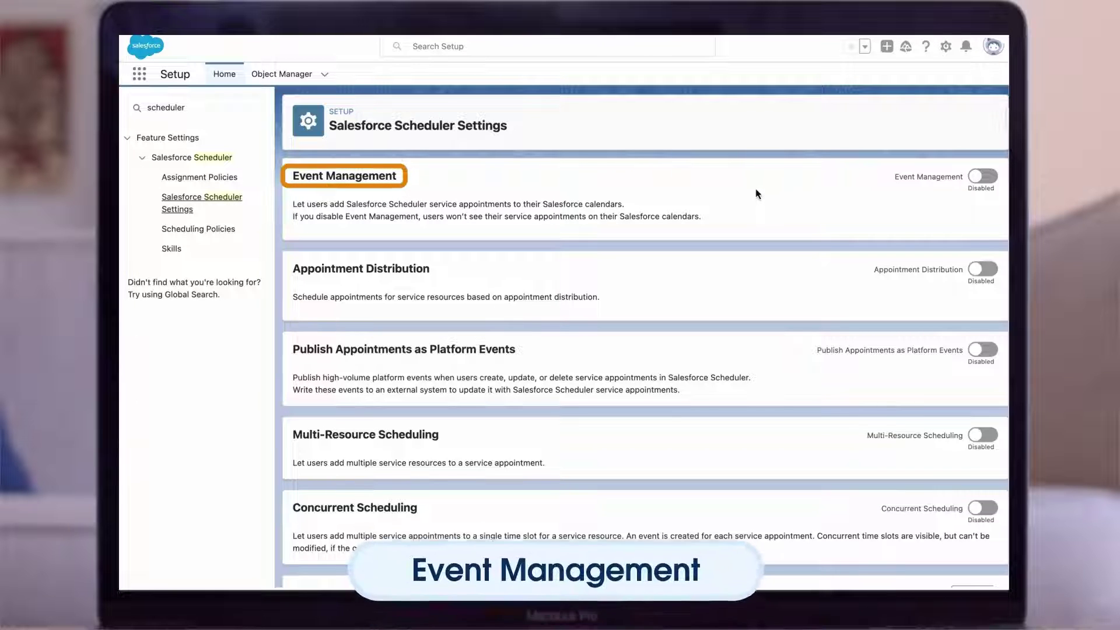
# Enable Event Management and check that Health Cloud, Resource Appointment Sharing and Concurrent Scheduling stay off
pyautogui.click(985, 177)
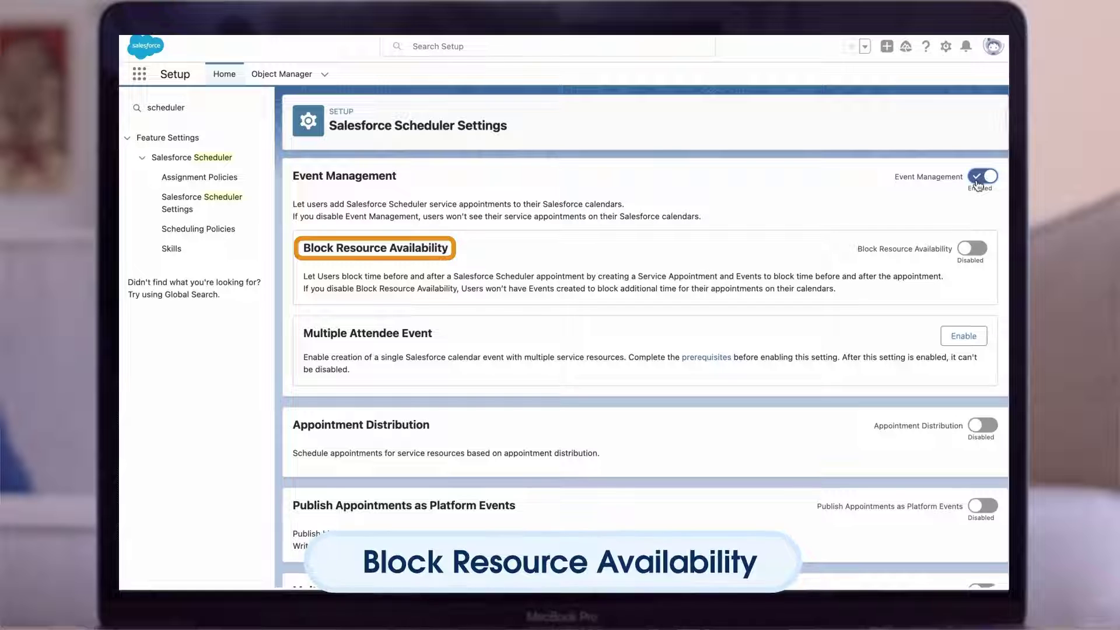
pyautogui.scroll(-5, 761, 187)
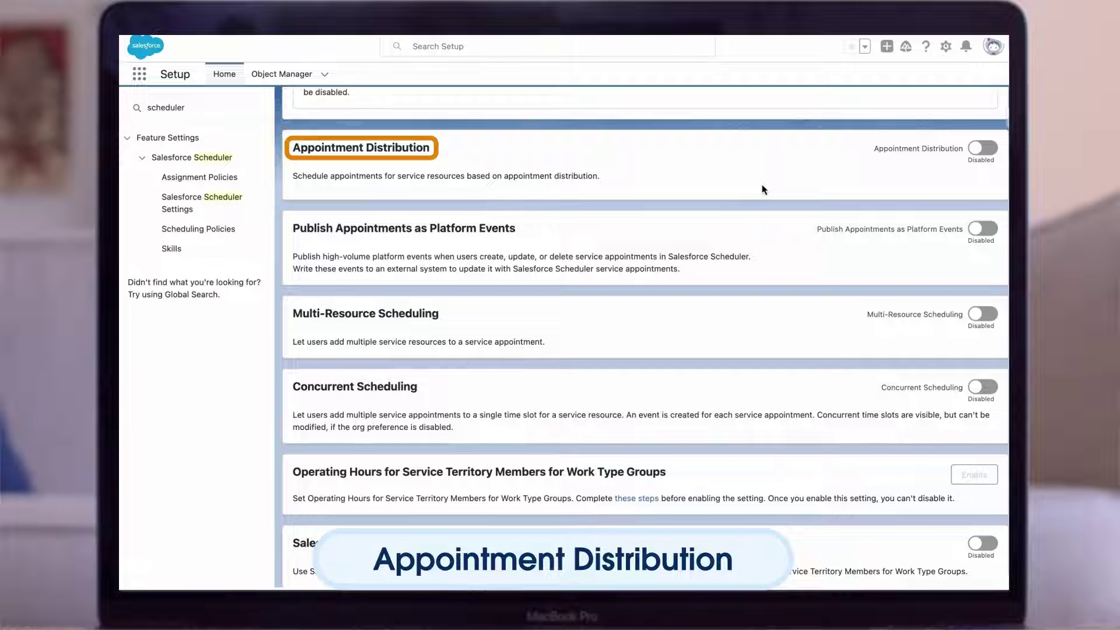
pyautogui.scroll(-1, 763, 189)
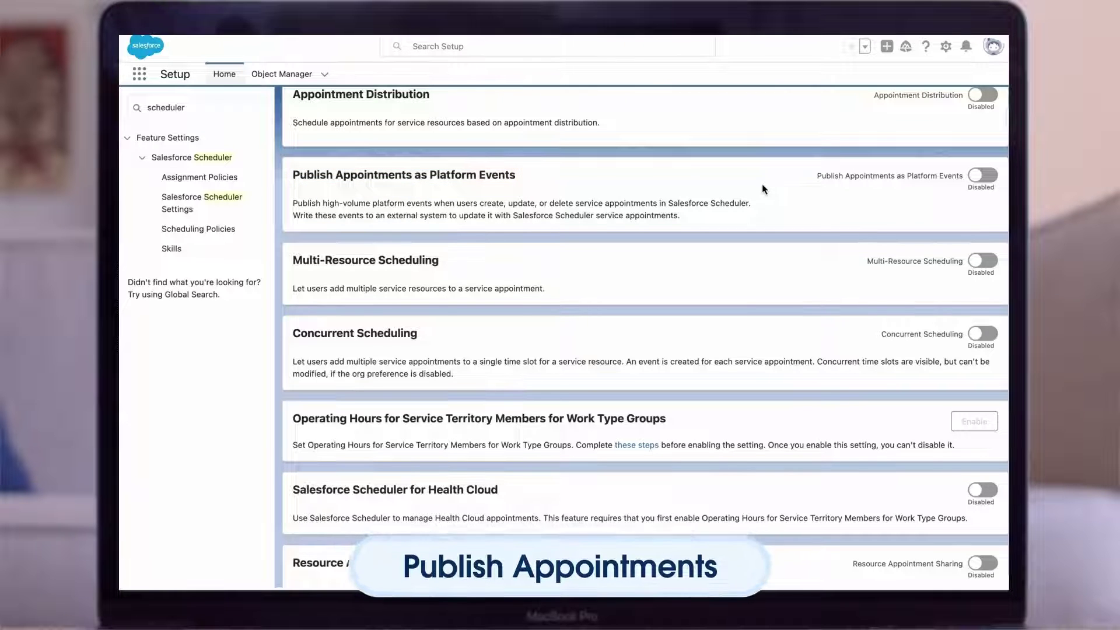
pyautogui.scroll(-1, 763, 189)
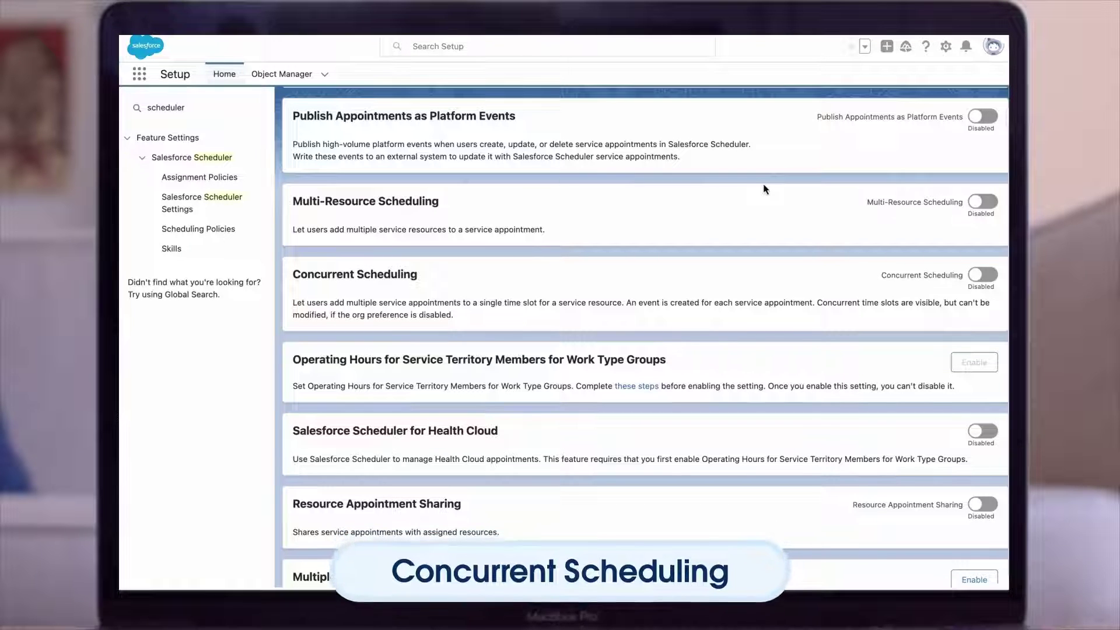
pyautogui.scroll(-1, 766, 188)
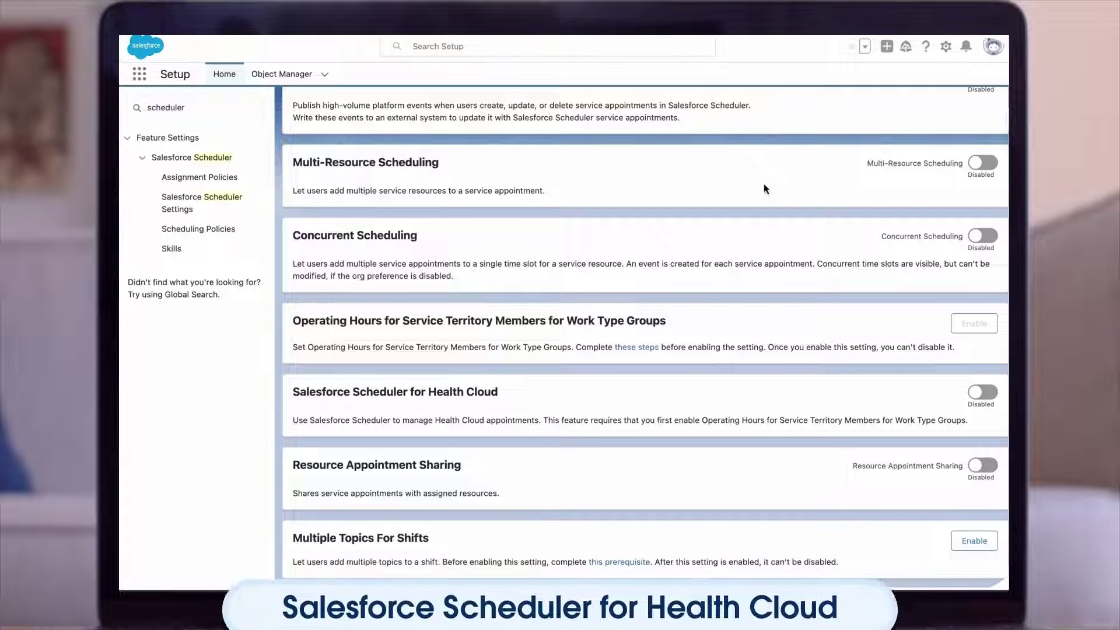
# Review the Assignment Policies, then open the Default Appointment Scheduling Policy under Scheduling Policies
pyautogui.click(237, 179)
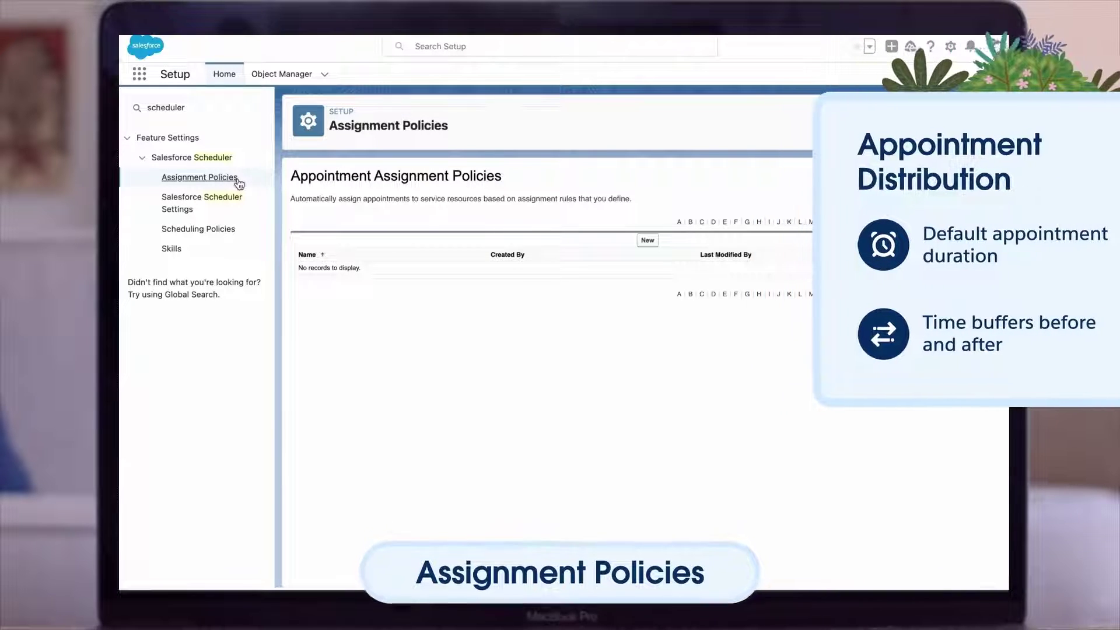
pyautogui.click(221, 235)
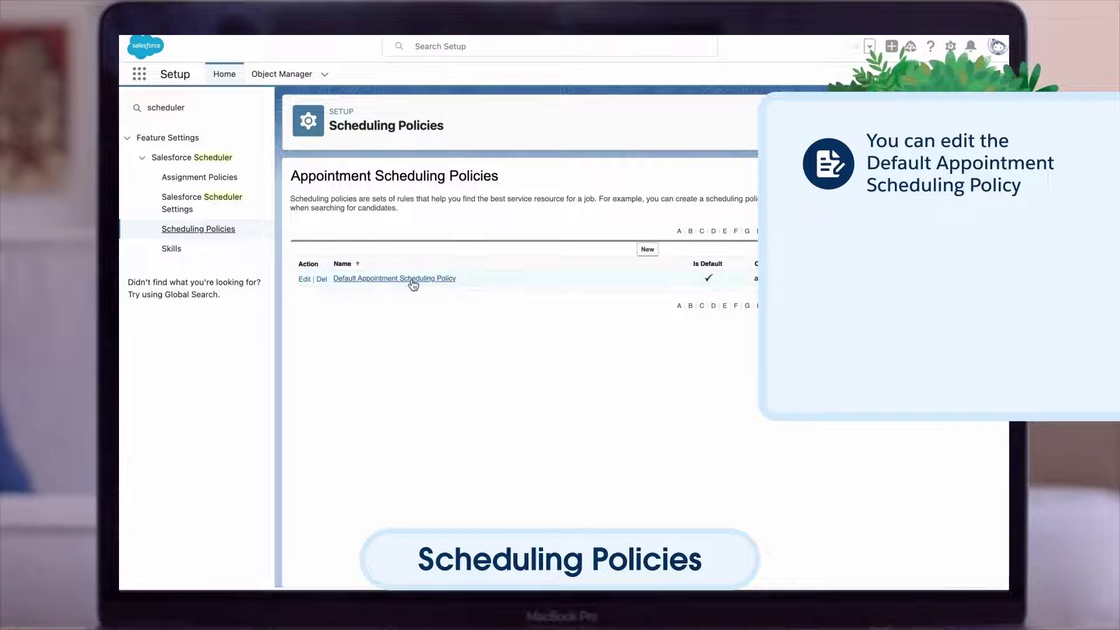
pyautogui.click(393, 277)
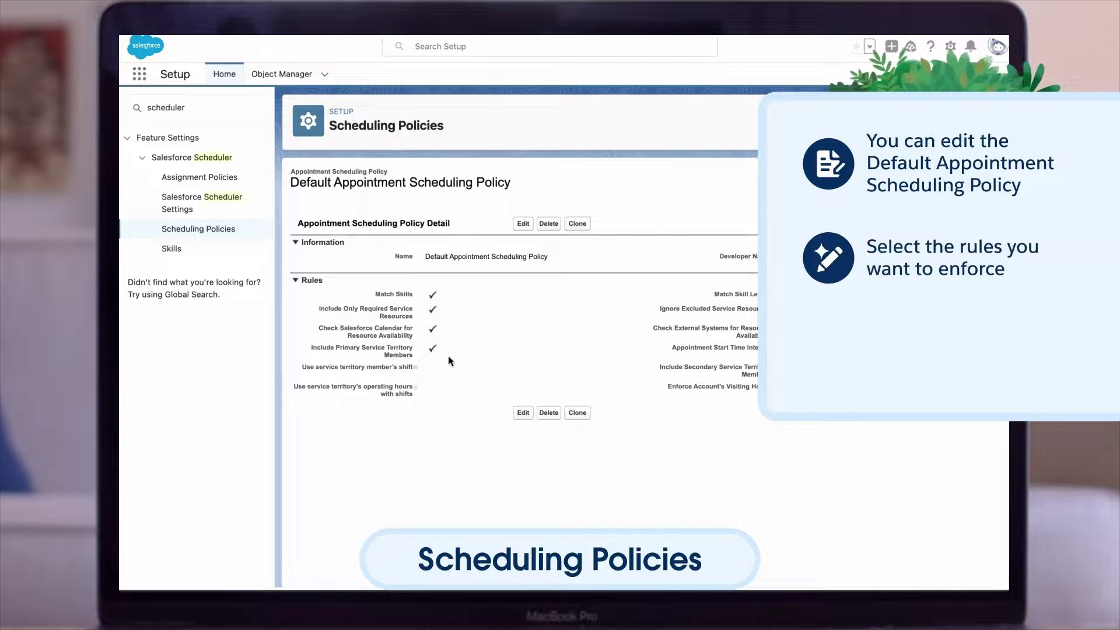